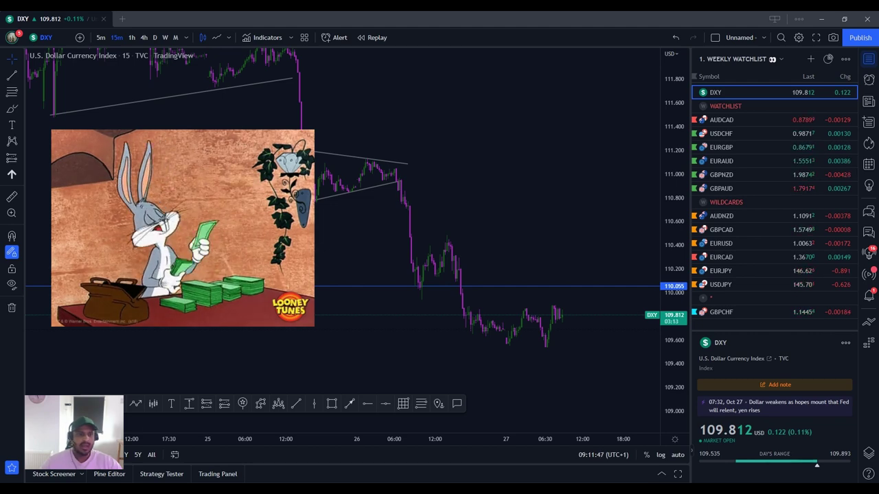
# Step: Switch the DXY chart to the 4-hour timeframe and examine the price action around the 110.055 level
pyautogui.scroll(-2, 272, 235)
pyautogui.scroll(-4, 526, 271)
pyautogui.scroll(-4, 536, 274)
pyautogui.click(144, 37)
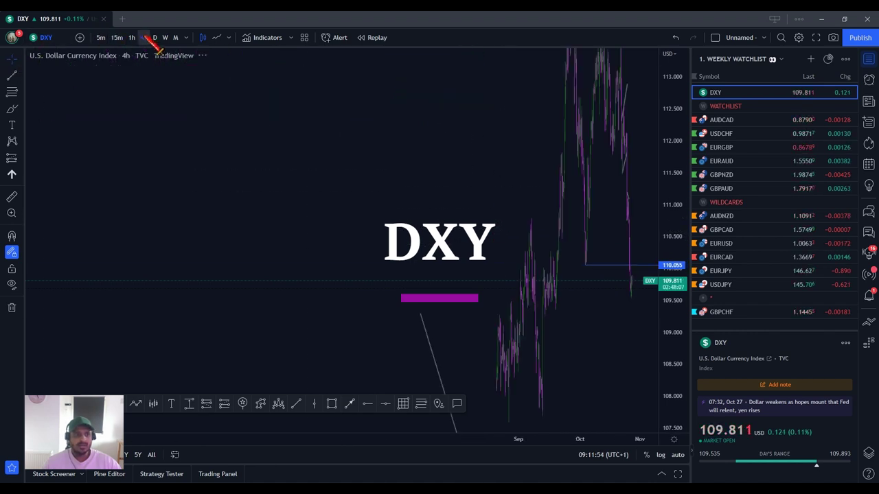
pyautogui.scroll(6, 571, 299)
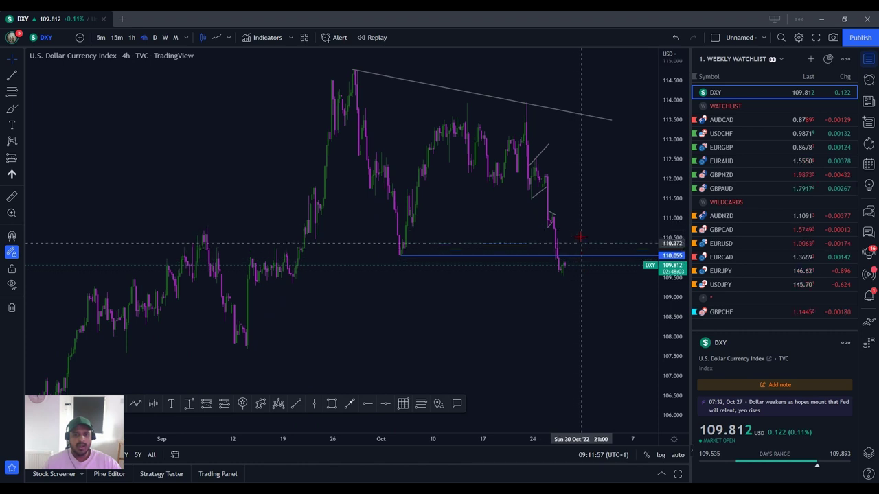
pyautogui.moveTo(590, 227); pyautogui.dragTo(522, 355)
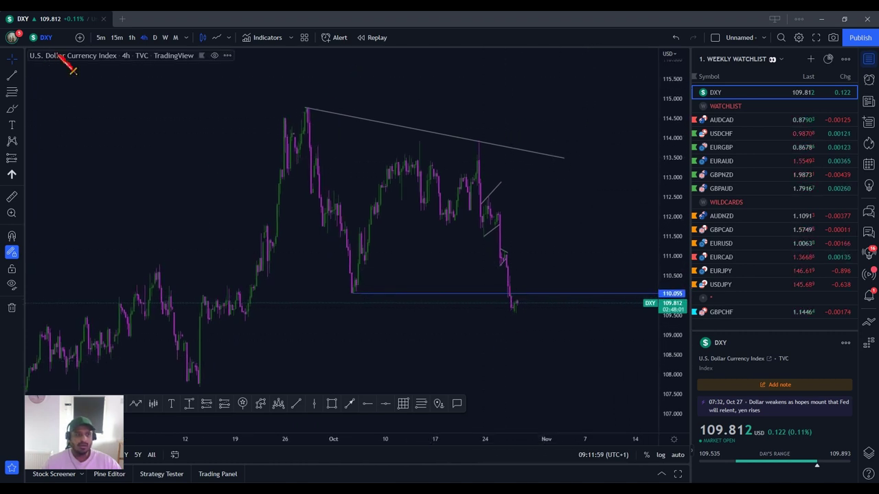
# Step: Review DXY's longer-term trend on the weekly timeframe and return the chart to the 4-hour timeframe
pyautogui.click(166, 37)
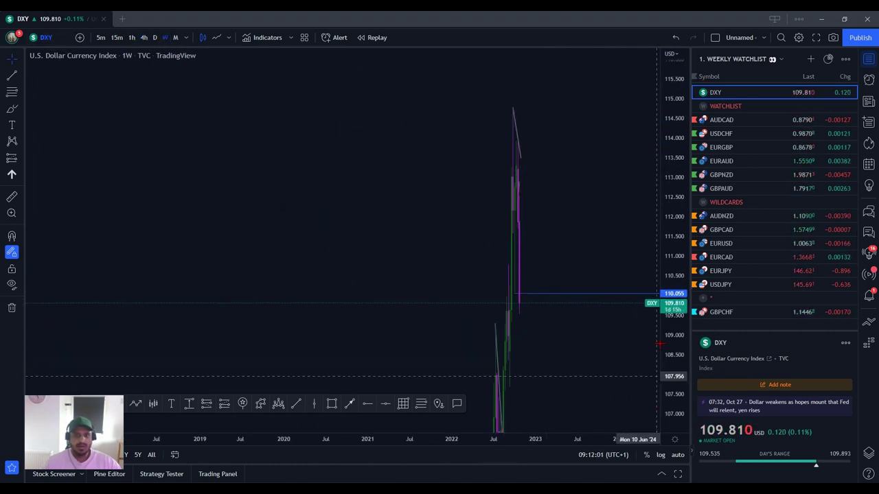
pyautogui.moveTo(666, 110); pyautogui.dragTo(667, 430)
pyautogui.scroll(-1, 463, 282)
pyautogui.scroll(2, 484, 261)
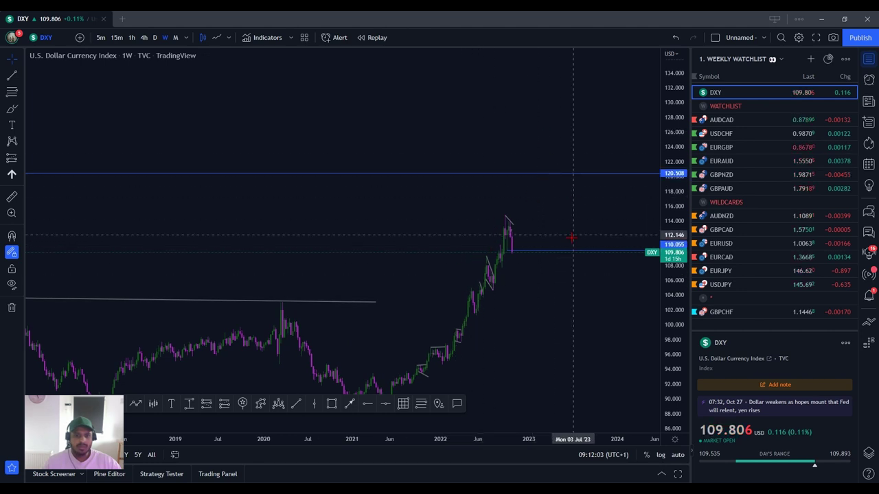
pyautogui.click(143, 37)
pyautogui.scroll(2, 482, 302)
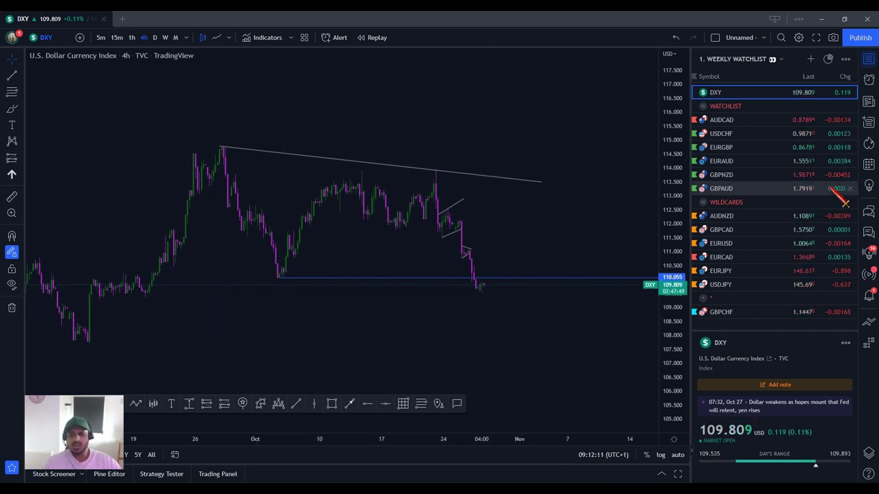
# Step: Open AUDCAD from the watchlist and examine its 4-hour price action over the past months
pyautogui.click(793, 121)
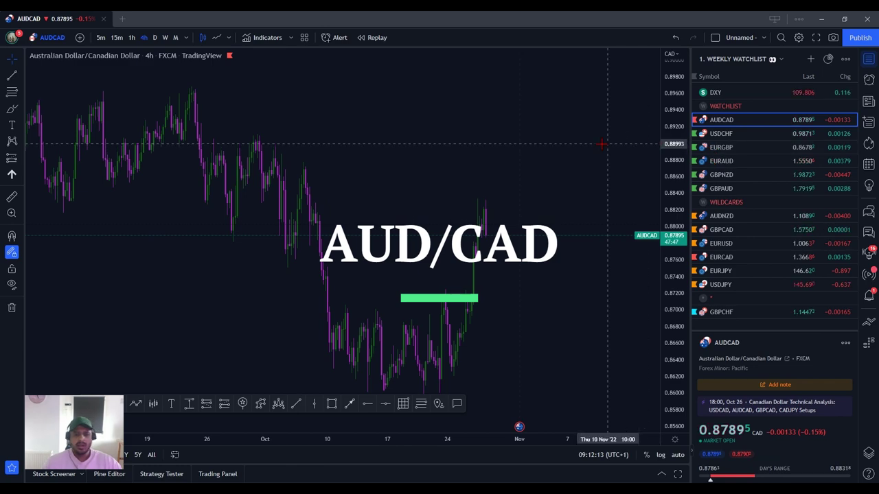
pyautogui.scroll(-3, 445, 260)
pyautogui.scroll(-5, 445, 260)
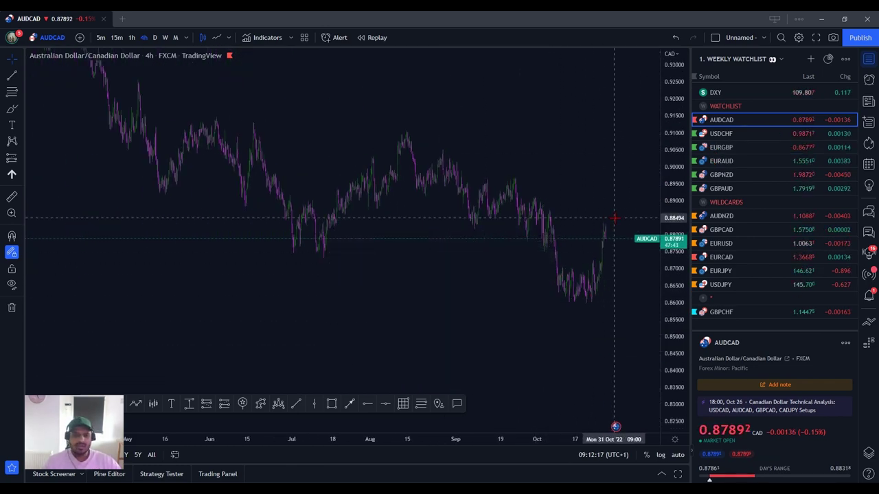
pyautogui.scroll(2, 530, 271)
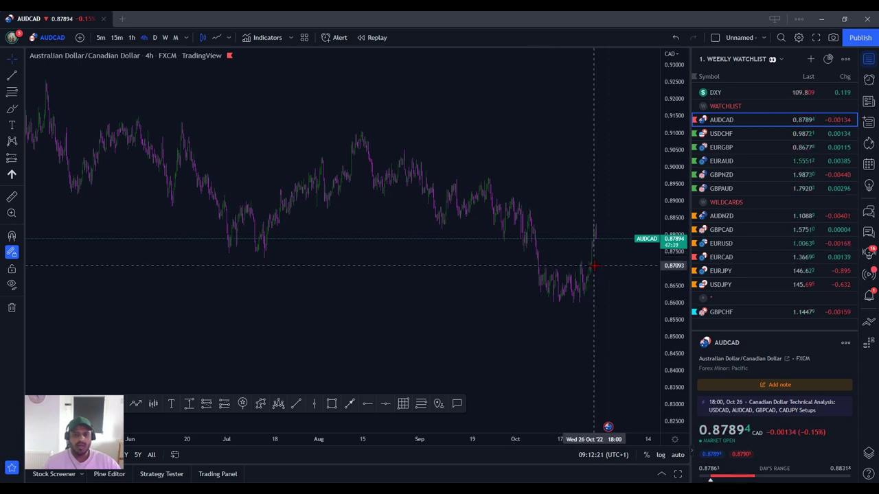
pyautogui.scroll(3, 589, 288)
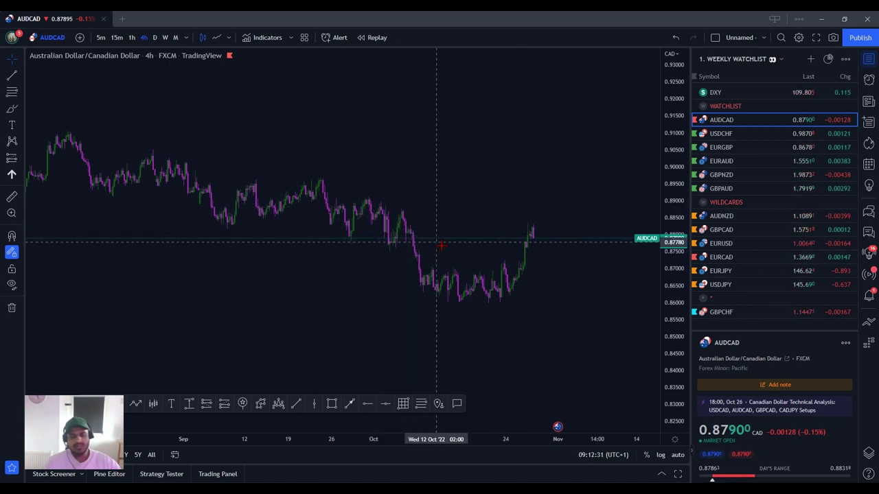
pyautogui.scroll(-5, 540, 254)
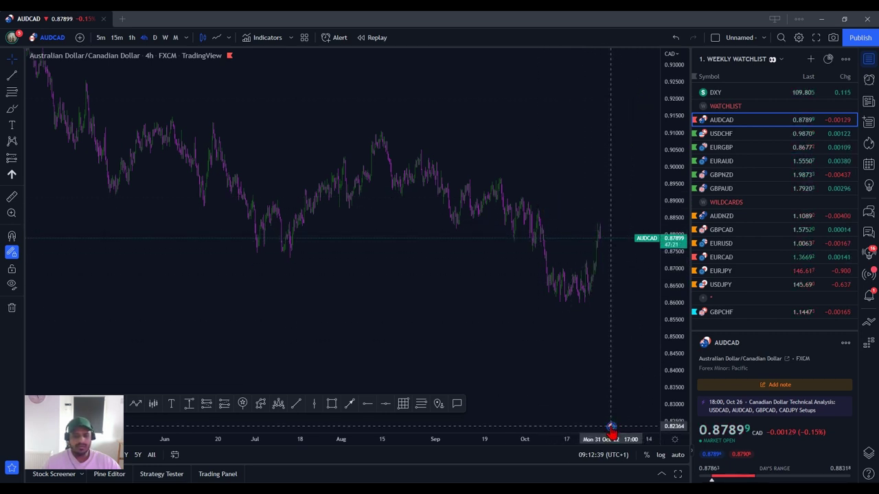
# Step: Open USDCHF from the watchlist and examine its marked-up 4-hour structure with the short position
pyautogui.click(750, 136)
pyautogui.scroll(4, 593, 158)
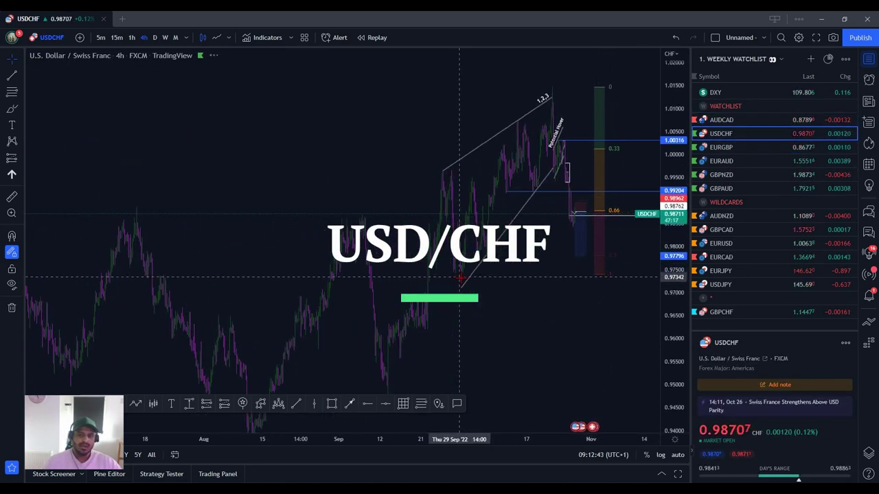
pyautogui.scroll(3, 589, 134)
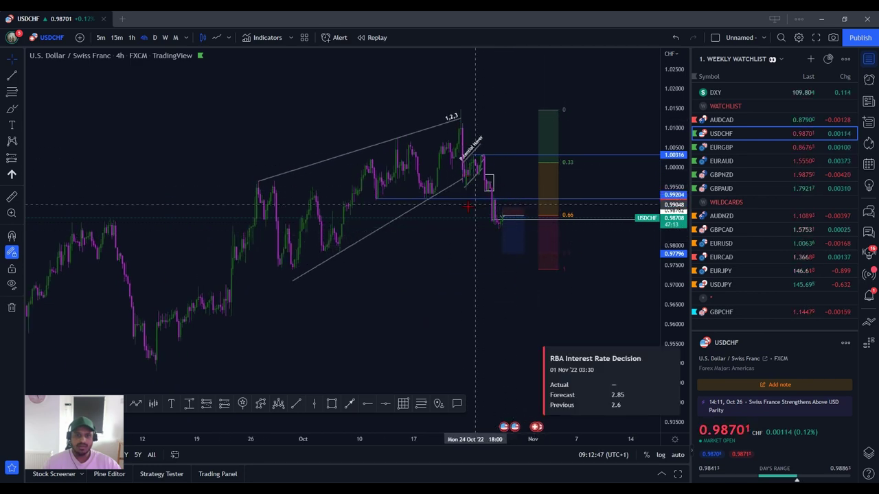
# Step: On the 1-hour USDCHF chart, draw two rising trend lines forming a small channel around the latest candles
pyautogui.click(132, 37)
pyautogui.scroll(5, 353, 261)
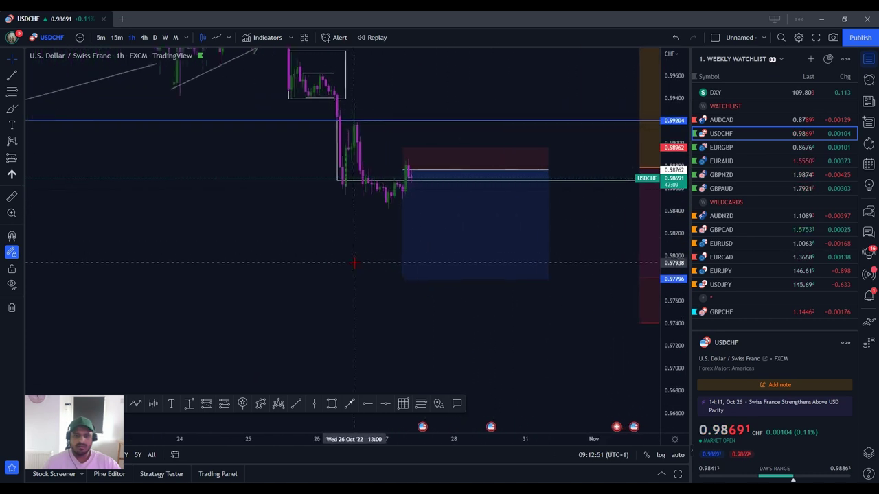
pyautogui.click(11, 76)
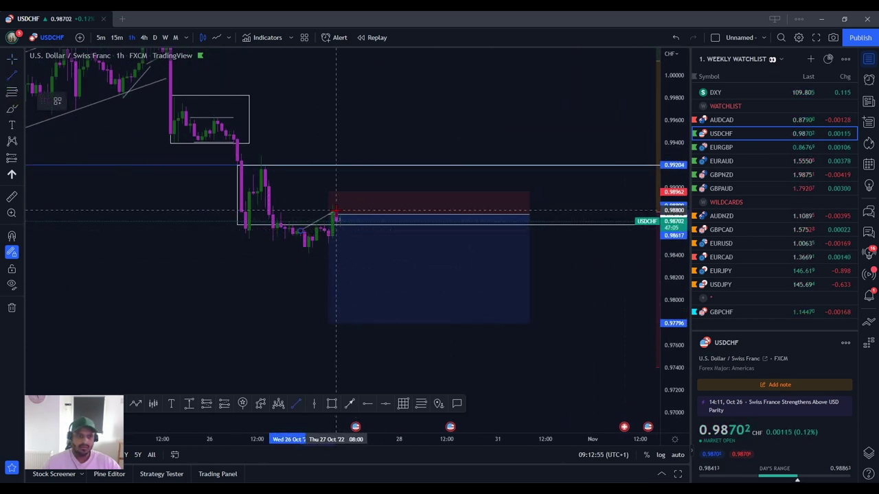
pyautogui.click(309, 254)
pyautogui.click(349, 231)
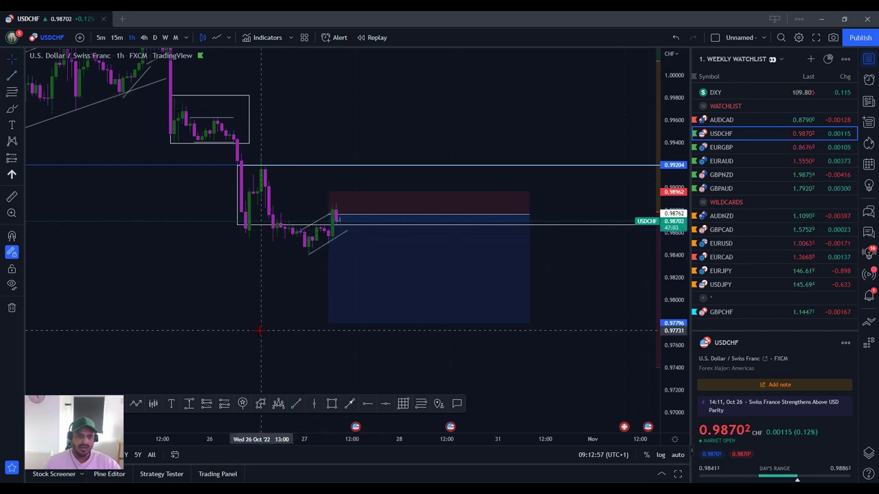
# Step: Examine the full USDCHF rising structure and the subsequent drop on the 1-hour timeframe
pyautogui.scroll(-5, 466, 295)
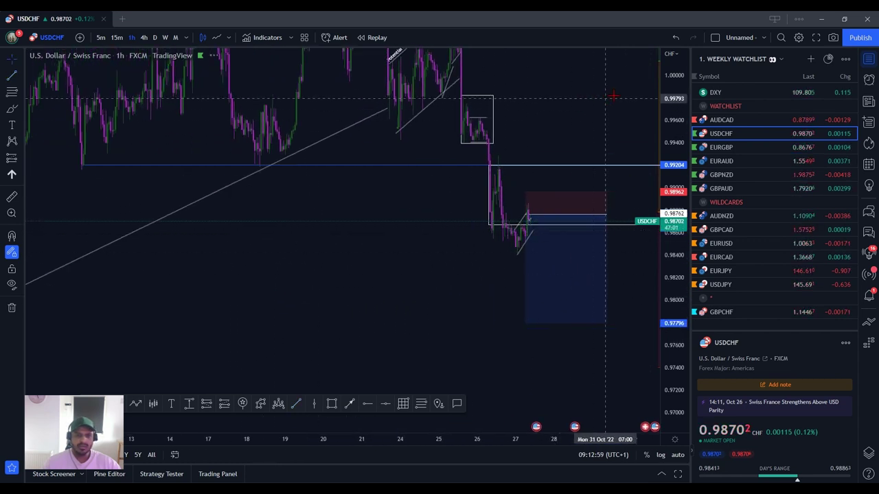
pyautogui.scroll(-5, 467, 302)
pyautogui.moveTo(484, 349); pyautogui.dragTo(366, 357)
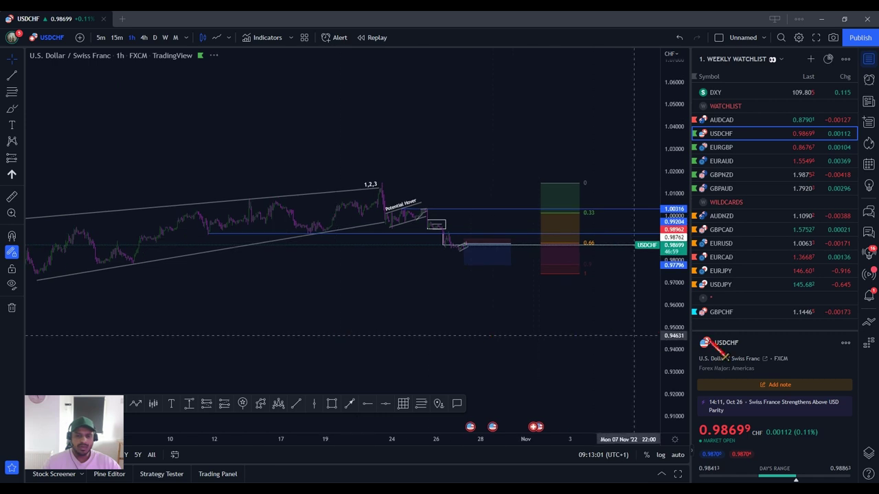
pyautogui.moveTo(678, 394); pyautogui.dragTo(677, 189)
pyautogui.scroll(-2, 309, 345)
pyautogui.scroll(-3, 309, 346)
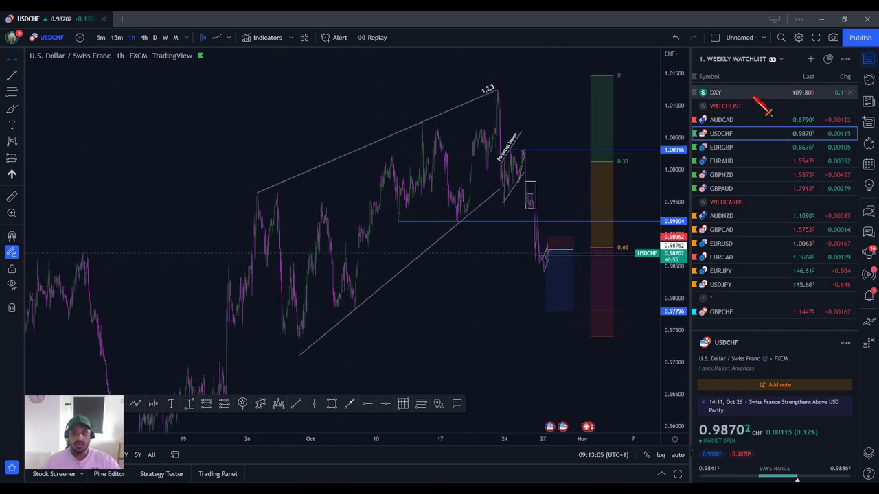
# Step: Switch USDCHF to the 4-hour timeframe and compare the current drop with the earlier swings
pyautogui.click(144, 37)
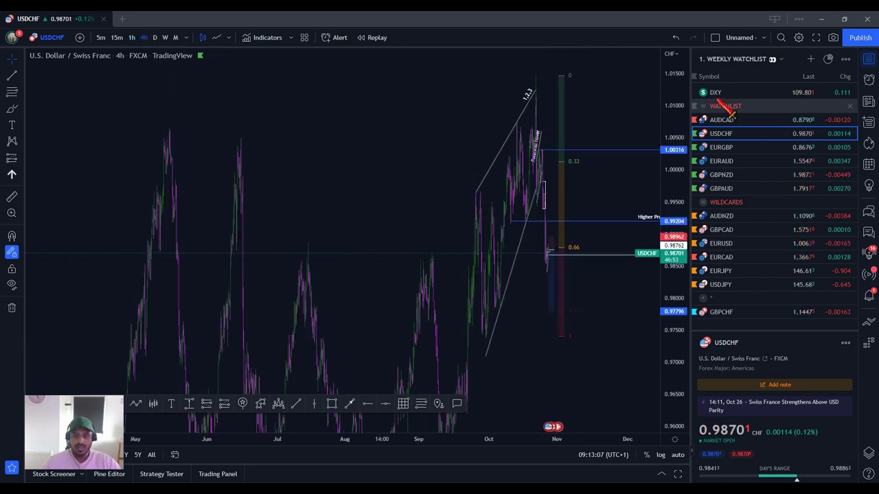
pyautogui.scroll(-2, 536, 313)
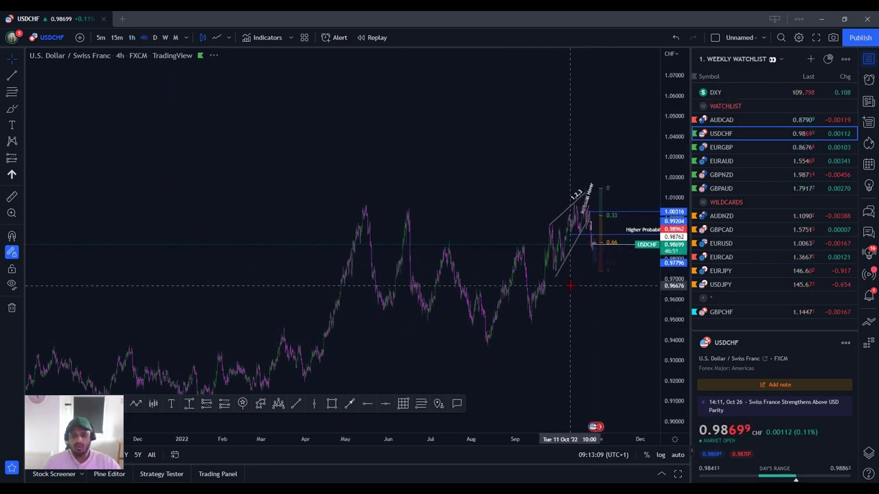
pyautogui.moveTo(621, 327); pyautogui.dragTo(511, 244)
pyautogui.scroll(4, 473, 263)
pyautogui.moveTo(455, 261); pyautogui.dragTo(602, 316)
pyautogui.scroll(2, 542, 334)
pyautogui.scroll(4, 542, 335)
pyautogui.moveTo(416, 307); pyautogui.dragTo(554, 318)
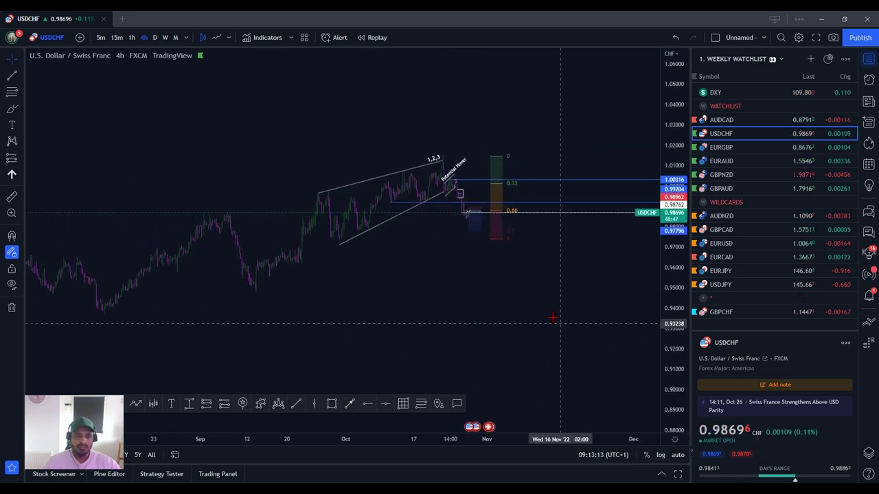
# Step: Return USDCHF to the 1-hour timeframe and view the US economic events scheduled for 27 Oct at 13:30
pyautogui.click(133, 38)
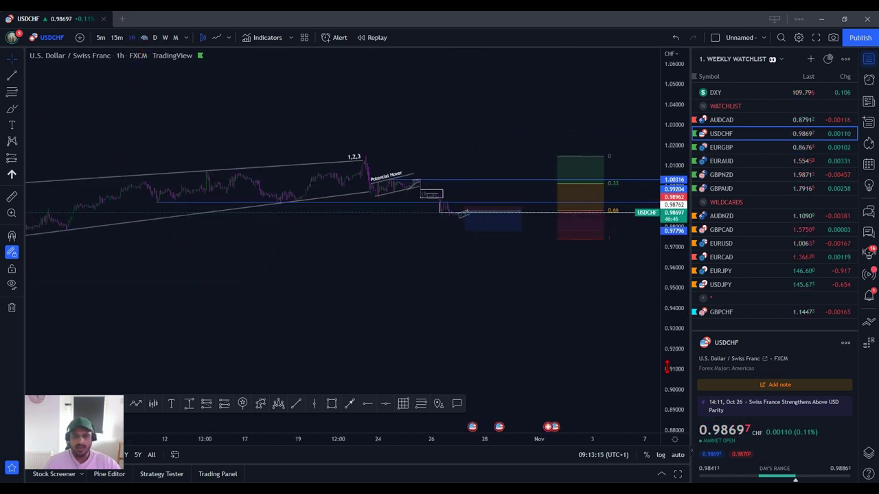
pyautogui.moveTo(667, 367); pyautogui.dragTo(664, 175)
pyautogui.scroll(4, 167, 286)
pyautogui.moveTo(306, 184); pyautogui.dragTo(555, 266)
pyautogui.scroll(2, 601, 302)
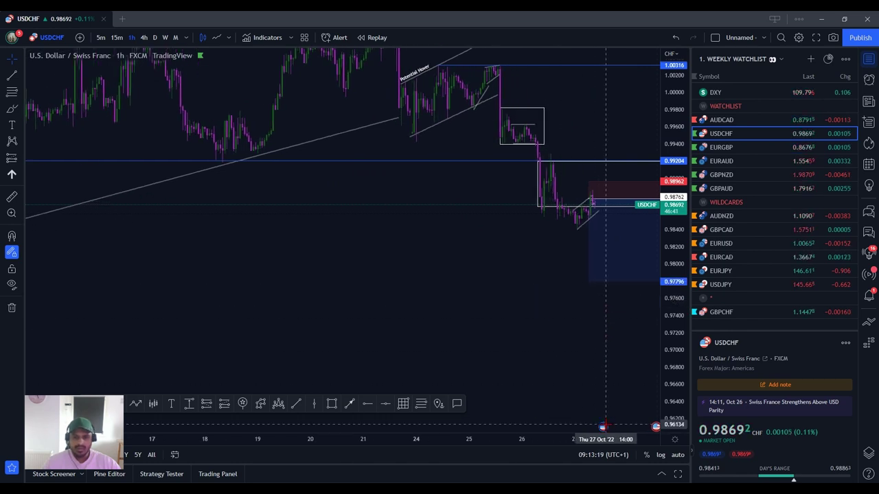
pyautogui.moveTo(603, 426)
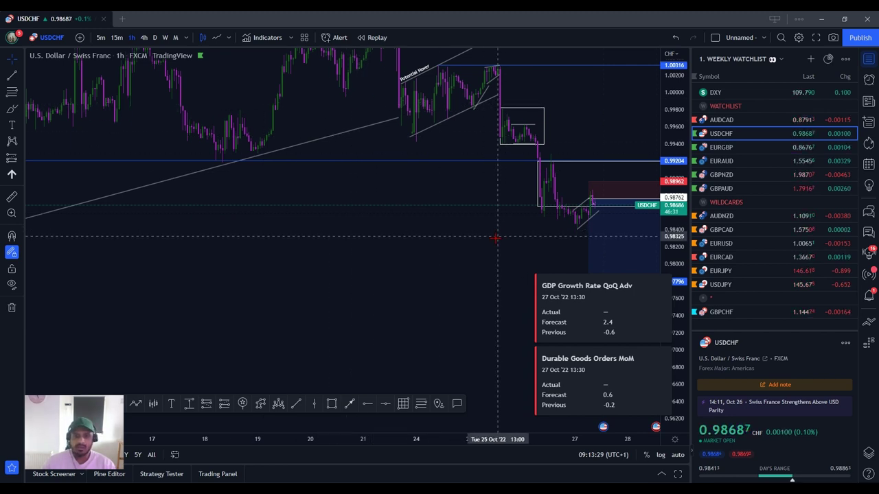
# Step: Move the USDCHF short position up to an entry of 0.99177, with its stop at 0.99377 and target at 0.98211
pyautogui.click(611, 206)
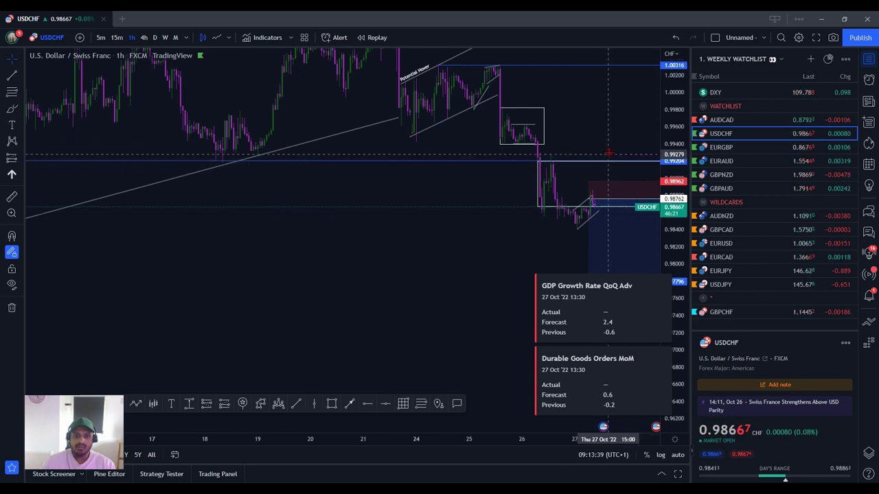
pyautogui.moveTo(482, 233); pyautogui.dragTo(291, 239)
pyautogui.moveTo(457, 265)
pyautogui.mouseDown()
pyautogui.moveTo(472, 226)
pyautogui.moveTo(460, 230)
pyautogui.mouseUp()
pyautogui.click(322, 327)
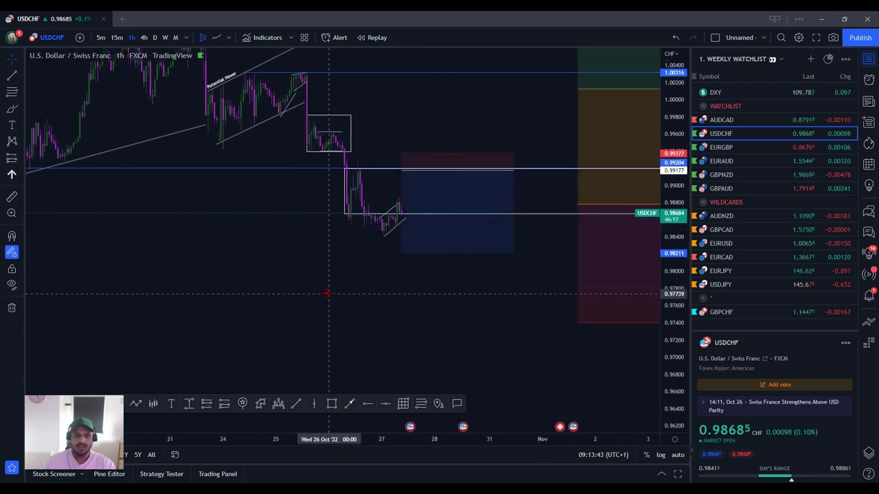
pyautogui.scroll(-5, 327, 294)
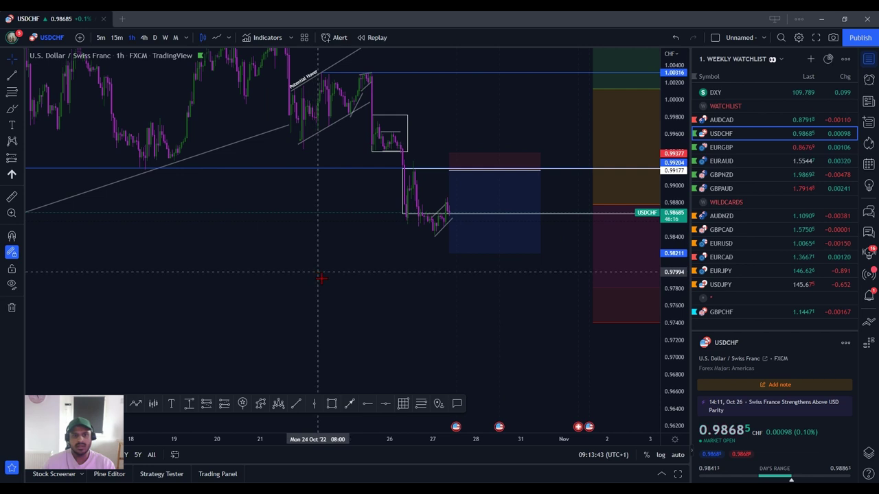
# Step: Open EURGBP from the watchlist and examine its marked-up structure on the 4-hour timeframe
pyautogui.click(743, 147)
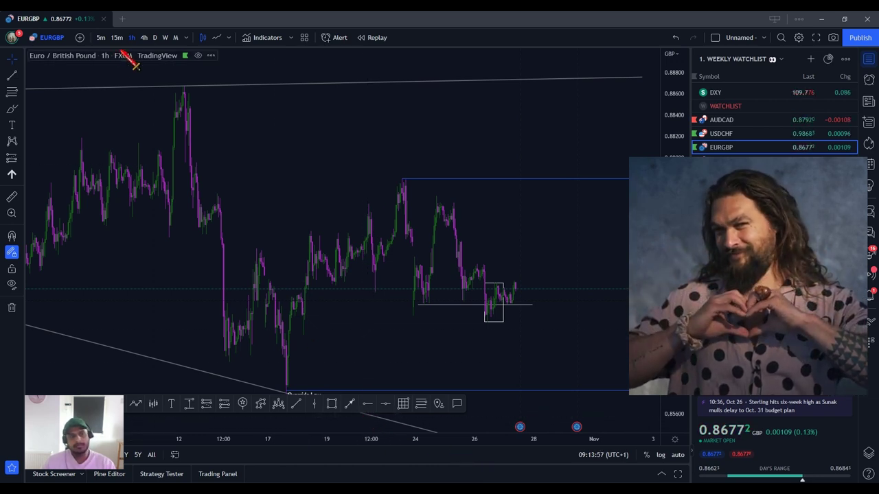
pyautogui.click(144, 37)
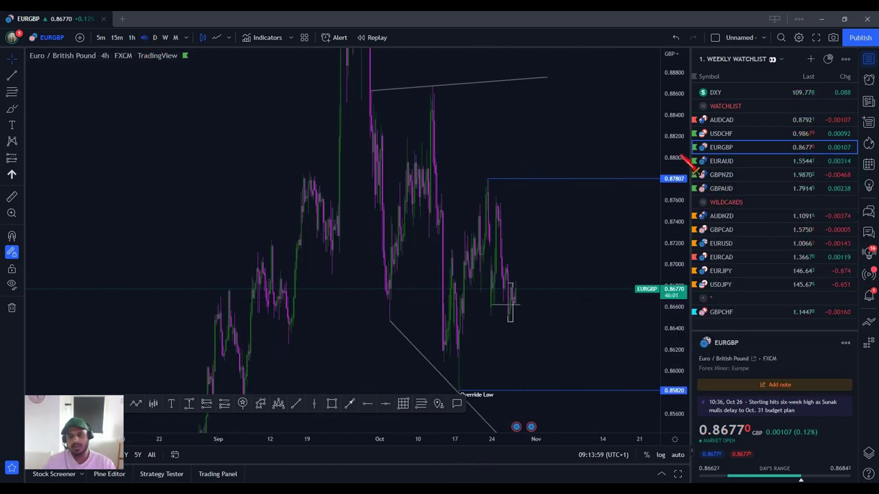
pyautogui.scroll(5, 559, 288)
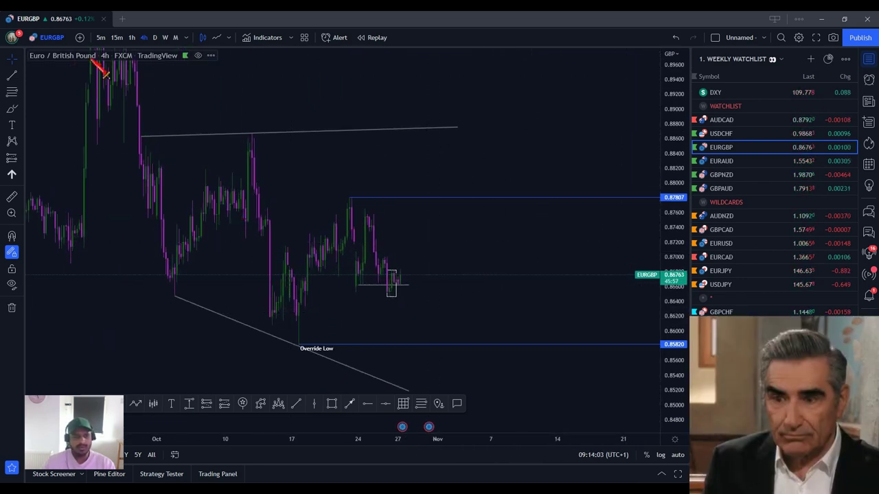
# Step: Switch EURGBP to the daily timeframe and examine the candles between the 0.87807 and 0.85820 levels
pyautogui.click(155, 37)
pyautogui.scroll(4, 405, 333)
pyautogui.moveTo(377, 304); pyautogui.dragTo(563, 280)
pyautogui.moveTo(668, 136); pyautogui.dragTo(668, 291)
pyautogui.scroll(3, 535, 312)
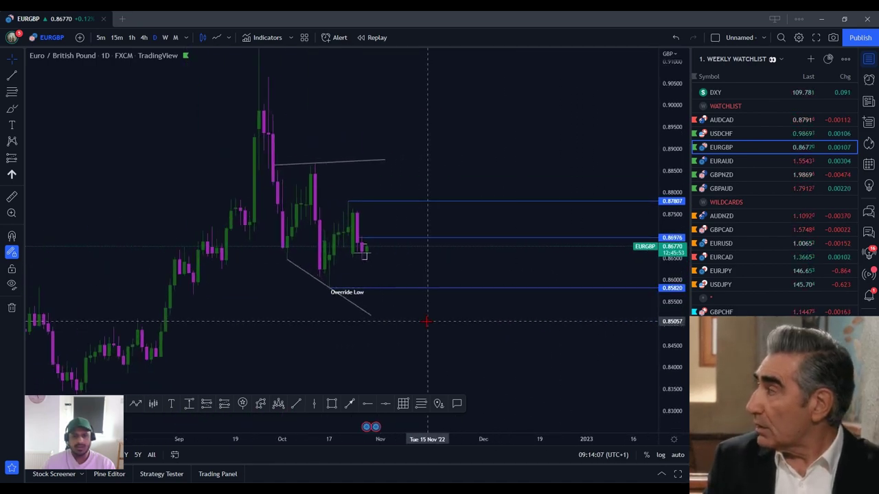
# Step: Switch EURGBP to the weekly timeframe and examine the longer-term price action leading into the marked levels
pyautogui.click(165, 37)
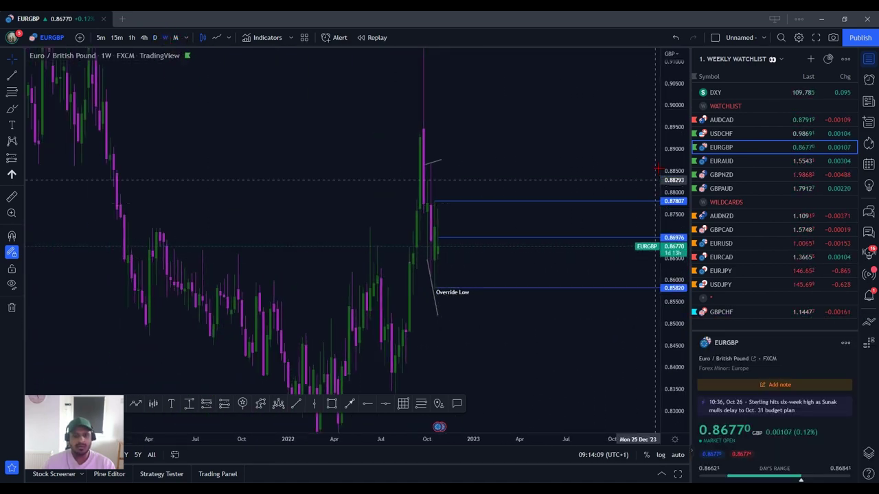
pyautogui.scroll(3, 449, 322)
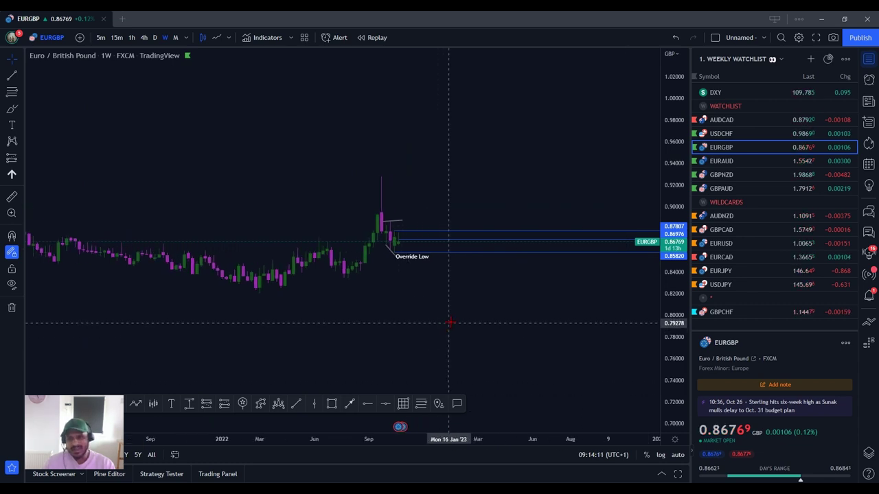
pyautogui.moveTo(375, 290); pyautogui.dragTo(512, 320)
pyautogui.scroll(-1, 361, 264)
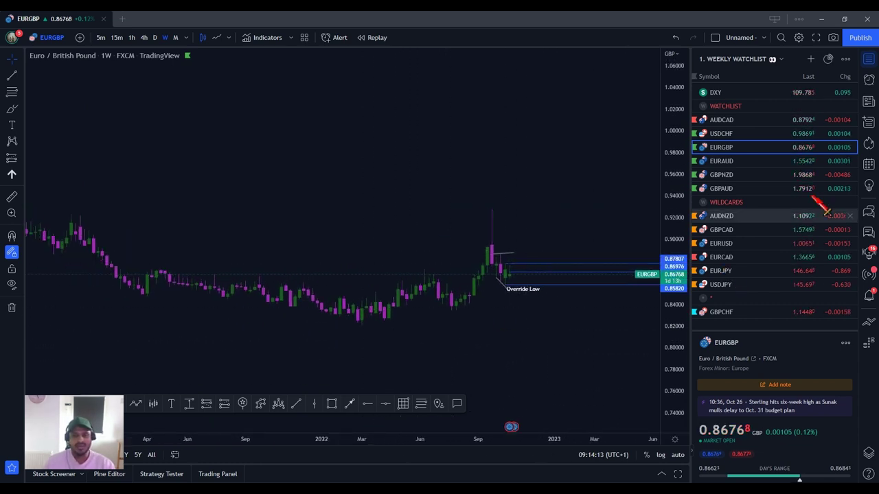
# Step: Examine the weekly EURGBP candles around the marked 0.87807, 0.86976 and 0.85820 levels
pyautogui.scroll(2, 607, 343)
pyautogui.moveTo(674, 333); pyautogui.dragTo(675, 206)
pyautogui.scroll(-1, 561, 201)
pyautogui.moveTo(388, 236); pyautogui.dragTo(400, 167)
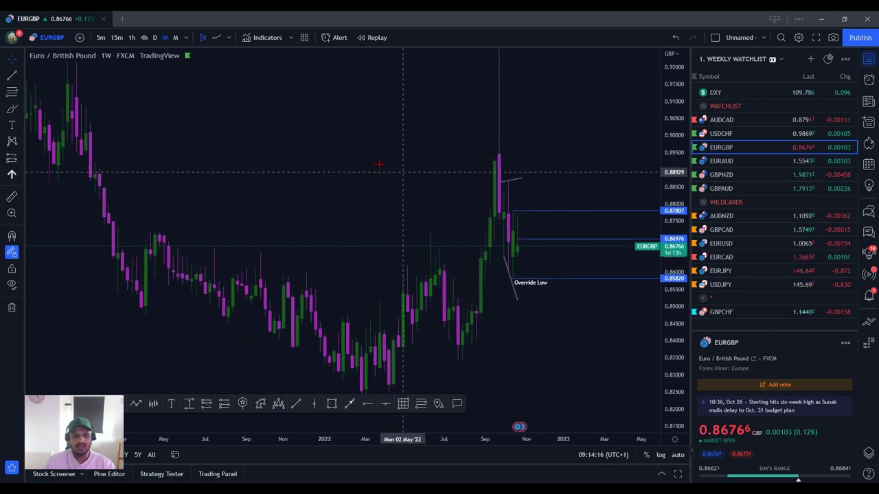
# Step: On the daily EURGBP chart, brush a rising channel around recent price and a projected path above 0.87807 that turns back down
pyautogui.click(155, 37)
pyautogui.scroll(2, 412, 216)
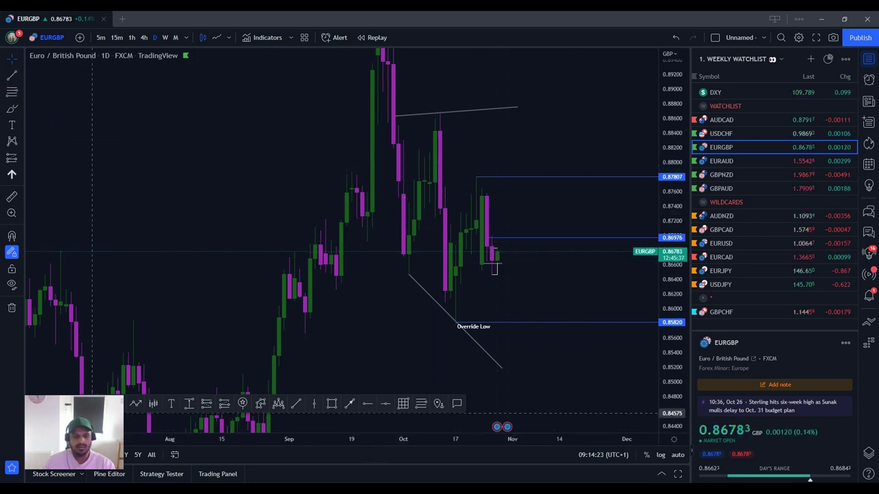
pyautogui.click(134, 406)
pyautogui.moveTo(446, 192); pyautogui.dragTo(549, 135)
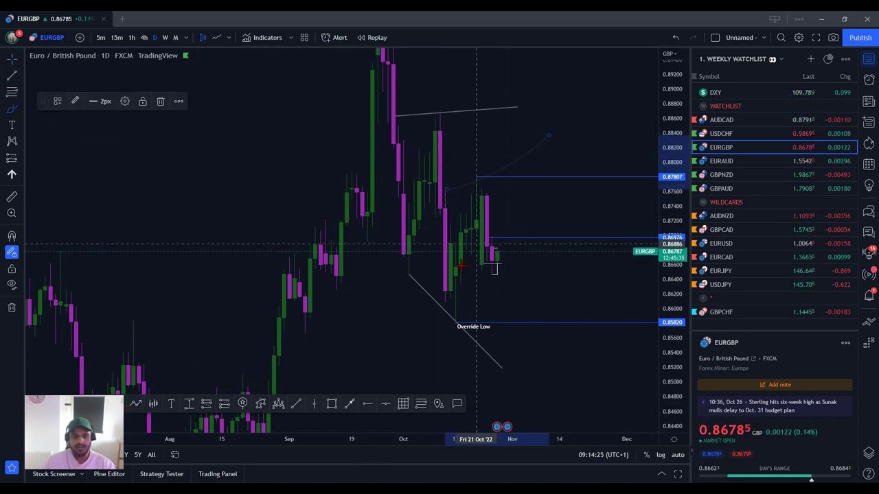
pyautogui.moveTo(457, 303); pyautogui.dragTo(533, 255)
pyautogui.moveTo(487, 214)
pyautogui.mouseDown()
pyautogui.moveTo(526, 251)
pyautogui.moveTo(543, 144)
pyautogui.moveTo(591, 306)
pyautogui.mouseUp()
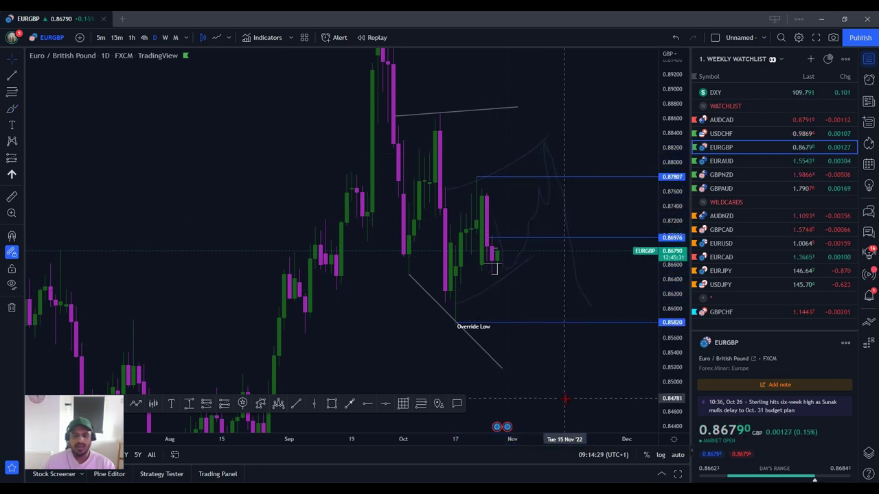
# Step: On the 4-hour EURGBP chart, brush a projected price path rising to about 0.87807 and falling back toward 0.85820
pyautogui.scroll(-3, 625, 316)
pyautogui.scroll(-2, 645, 304)
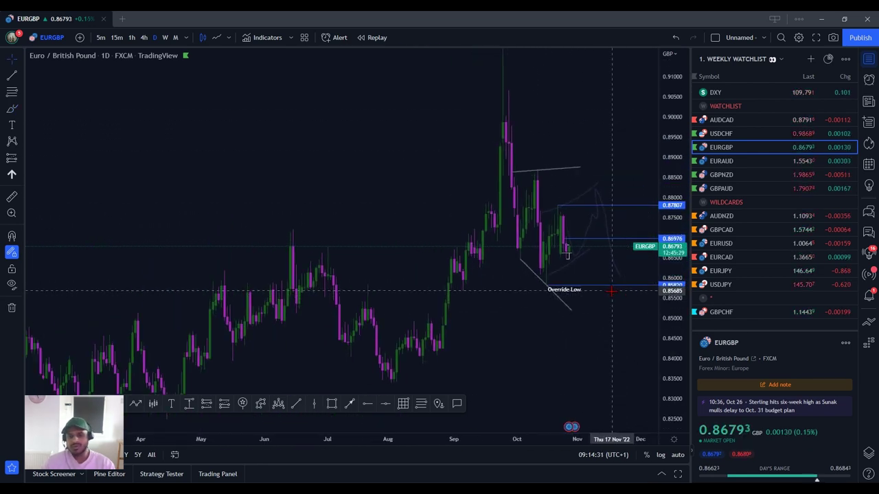
pyautogui.click(144, 37)
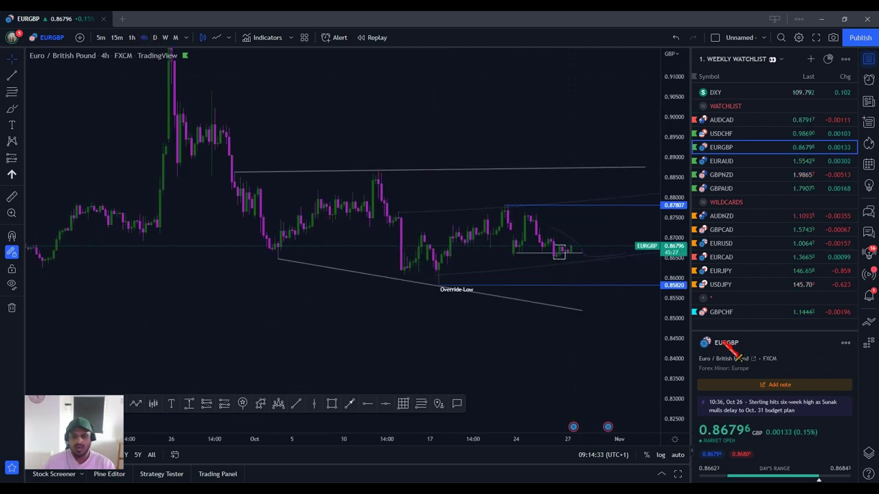
pyautogui.scroll(5, 595, 284)
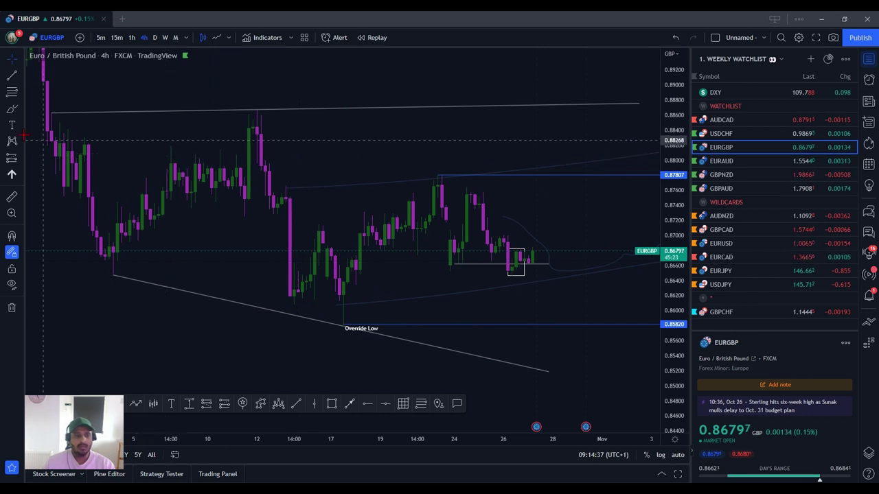
pyautogui.click(12, 108)
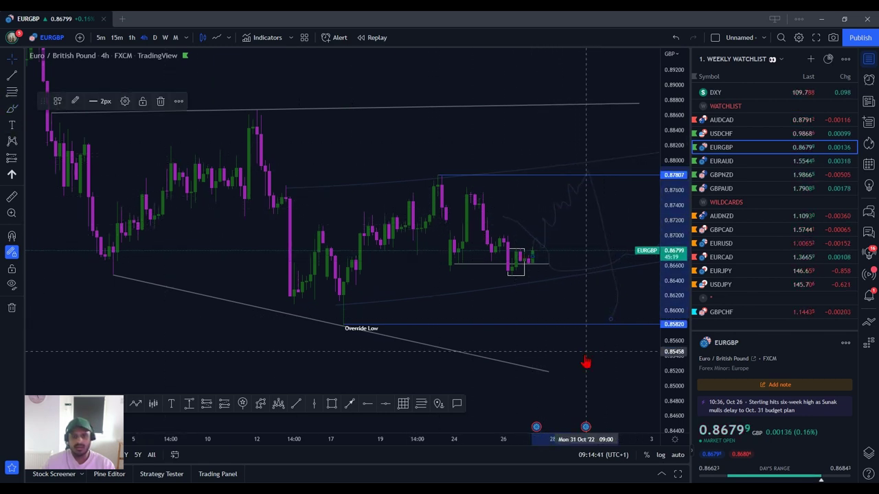
pyautogui.scroll(-3, 585, 361)
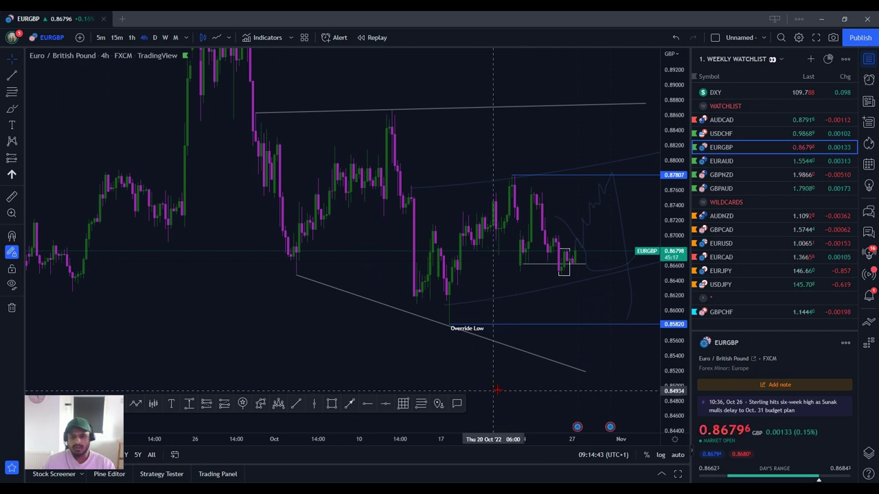
# Step: Open EURAUD from the watchlist and examine its 4-hour structure between the 1.56936 level and the line in the sand
pyautogui.click(755, 162)
pyautogui.scroll(-2, 504, 267)
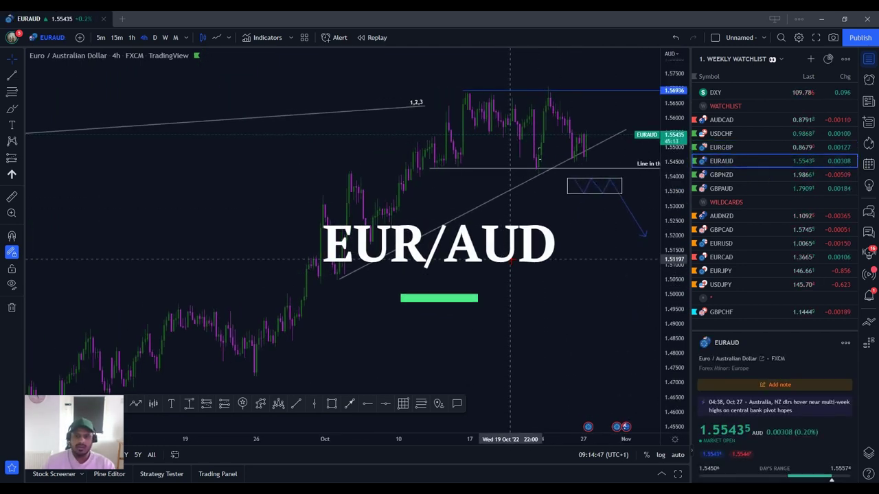
pyautogui.moveTo(555, 223); pyautogui.dragTo(529, 249)
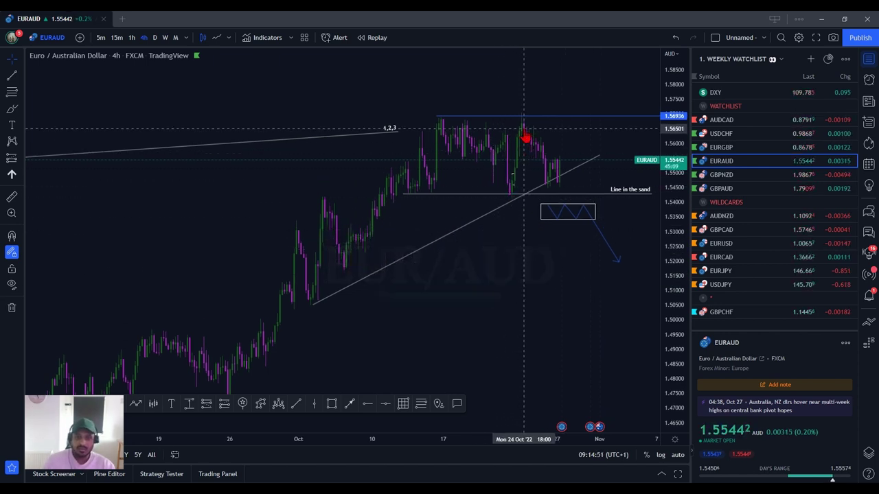
# Step: On the 1-hour EURAUD chart, draw trend lines above and below the latest consolidation, the upper from about 1.55272 to 1.55599
pyautogui.click(131, 37)
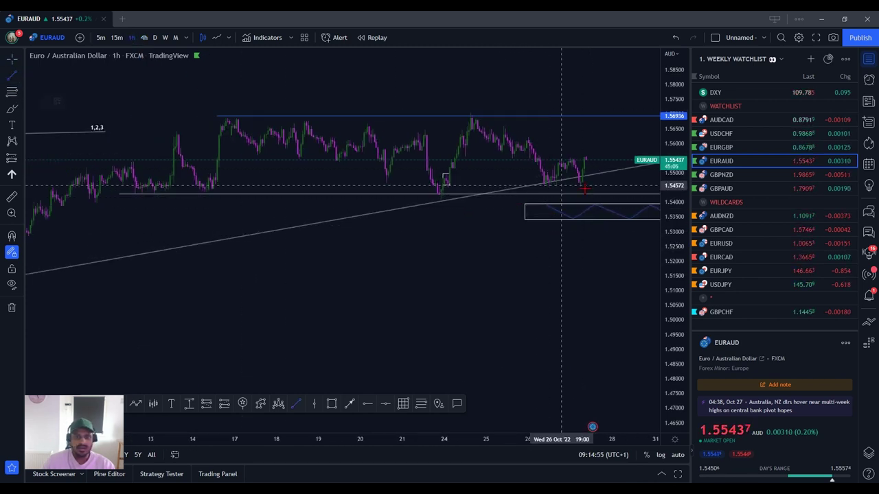
pyautogui.click(589, 157)
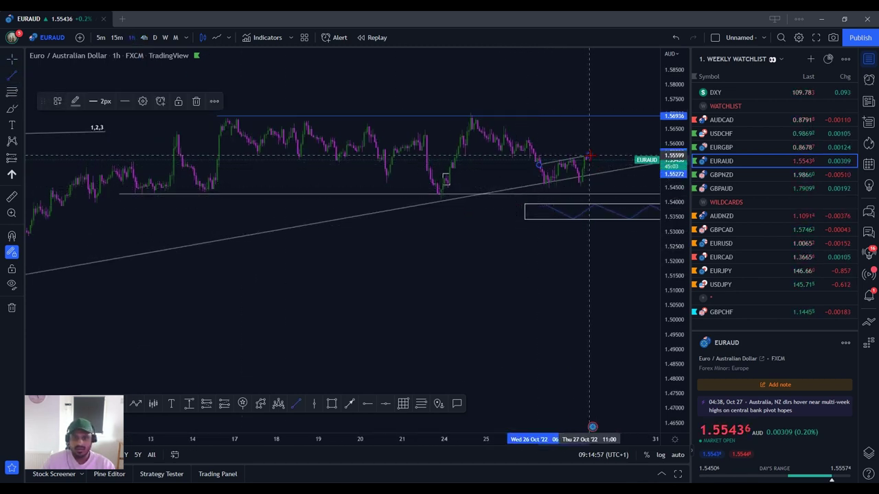
pyautogui.click(605, 185)
pyautogui.moveTo(607, 212); pyautogui.dragTo(600, 230)
pyautogui.scroll(-3, 555, 298)
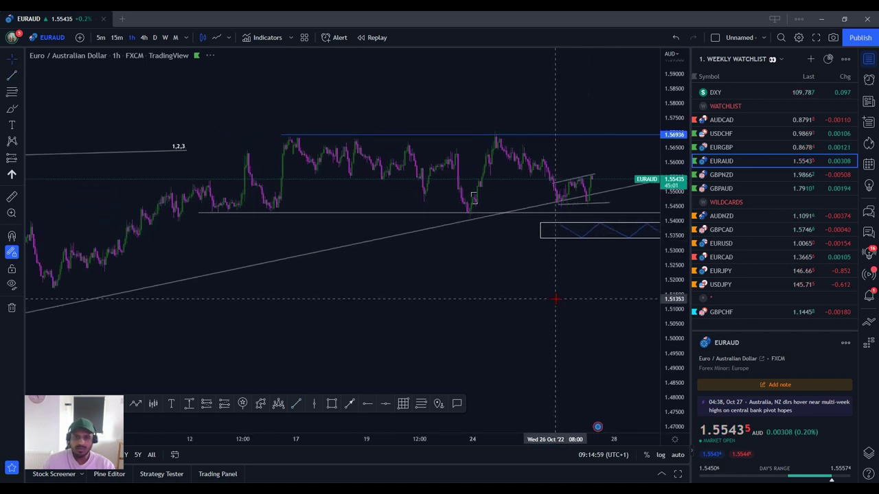
# Step: Examine the wider 1-hour EURAUD structure with its rising trend line, line in the sand and projected drop
pyautogui.moveTo(549, 305); pyautogui.dragTo(366, 335)
pyautogui.scroll(-2, 438, 322)
pyautogui.moveTo(530, 206); pyautogui.dragTo(501, 233)
pyautogui.moveTo(417, 243); pyautogui.dragTo(415, 250)
pyautogui.click(352, 359)
pyautogui.scroll(-4, 346, 365)
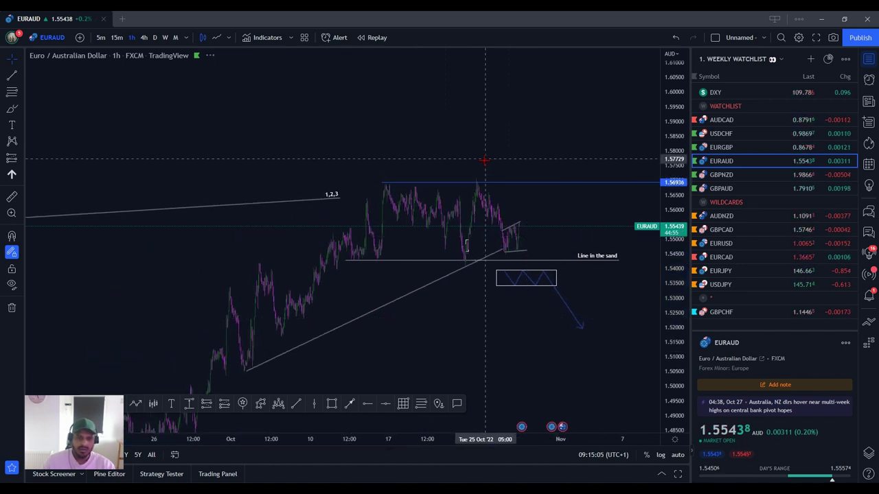
# Step: Switch EURAUD to the 4-hour timeframe and examine the longer rise up to the 1,2,3 trend line
pyautogui.click(155, 38)
pyautogui.click(132, 37)
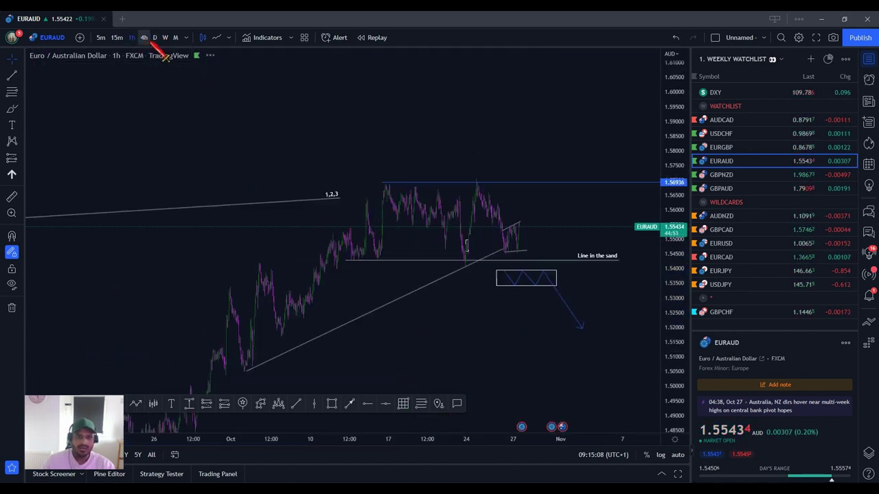
pyautogui.click(143, 38)
pyautogui.scroll(3, 547, 354)
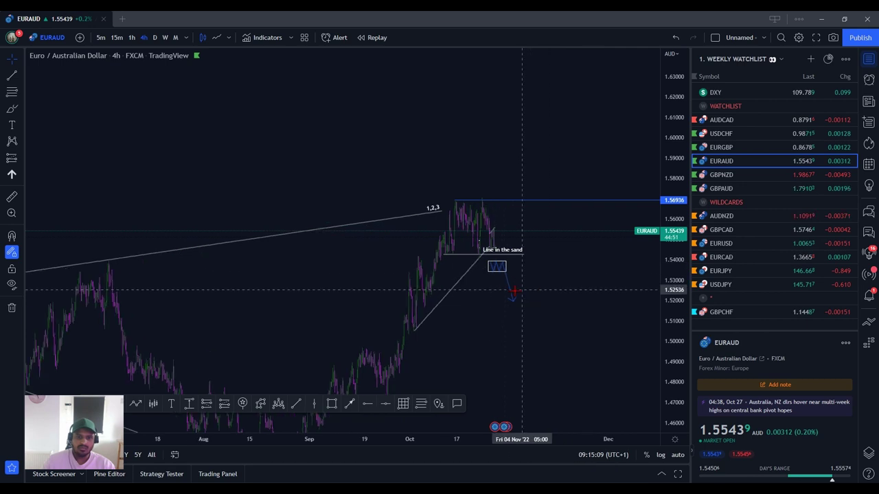
pyautogui.scroll(2, 414, 243)
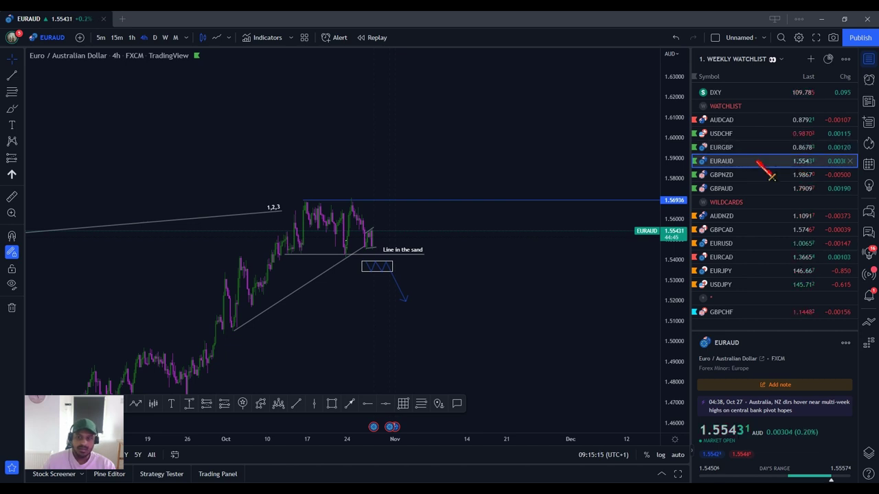
# Step: Return EURAUD to the 1-hour timeframe and examine the small channel formed by the latest candles
pyautogui.click(131, 37)
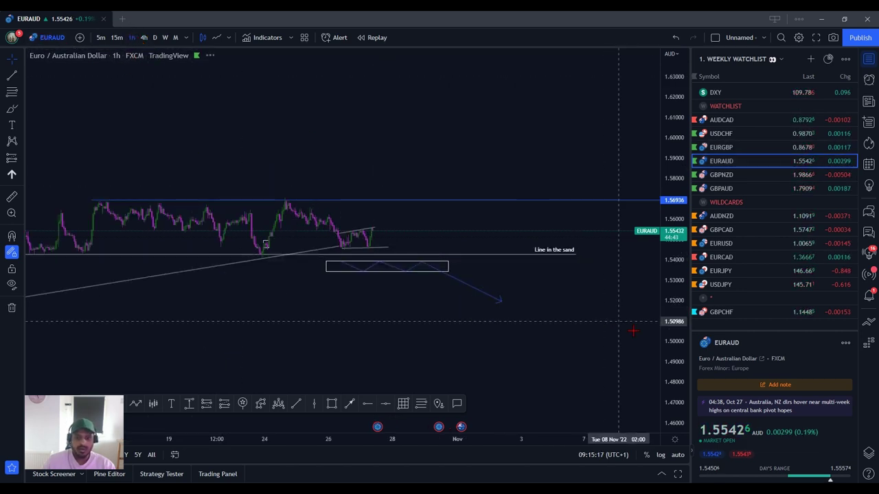
pyautogui.moveTo(670, 383); pyautogui.dragTo(670, 145)
pyautogui.scroll(5, 446, 193)
pyautogui.moveTo(296, 192); pyautogui.dragTo(541, 191)
pyautogui.scroll(3, 483, 217)
# Step: On the 15-minute EURAUD chart, move the start of the small channel's upper trend line to about 1.55338
pyautogui.click(116, 37)
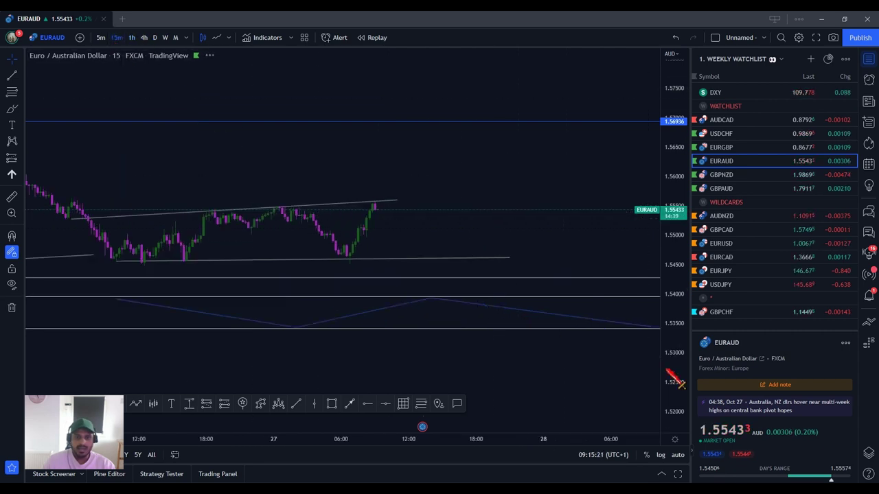
pyautogui.scroll(2, 412, 208)
pyautogui.moveTo(412, 208); pyautogui.dragTo(557, 221)
pyautogui.moveTo(670, 143); pyautogui.dragTo(670, 241)
pyautogui.moveTo(113, 189); pyautogui.dragTo(139, 180)
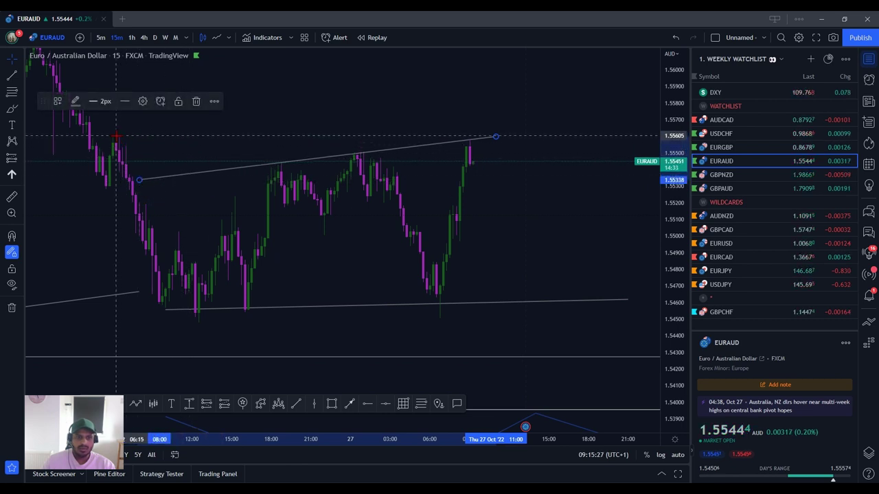
pyautogui.click(81, 144)
pyautogui.scroll(-3, 480, 153)
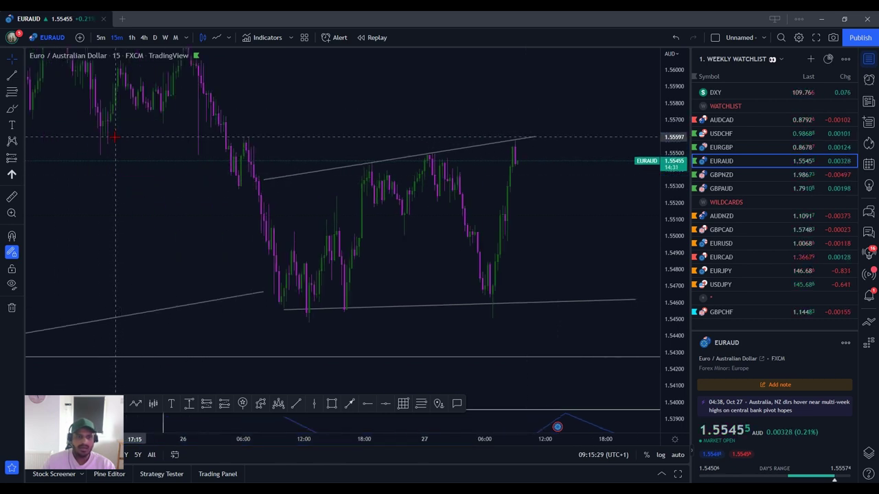
pyautogui.scroll(-2, 585, 148)
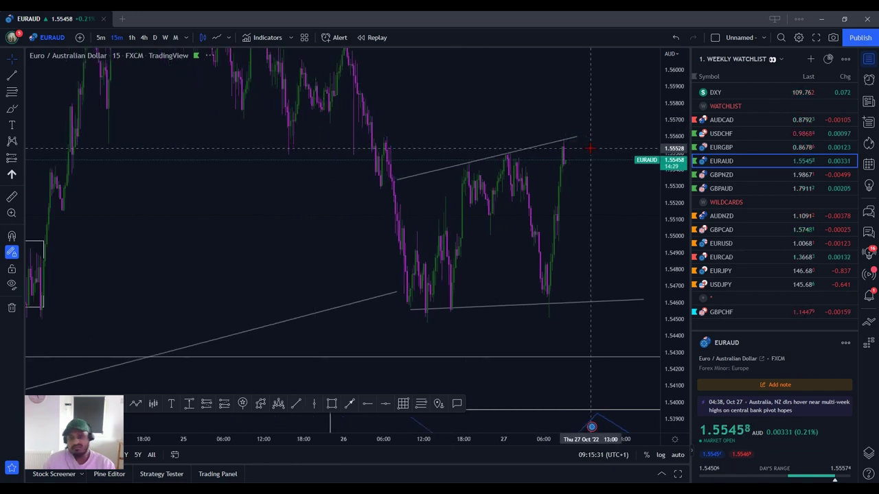
# Step: Open GBPNZD from the watchlist and examine its October price action on the 15-minute timeframe
pyautogui.click(754, 175)
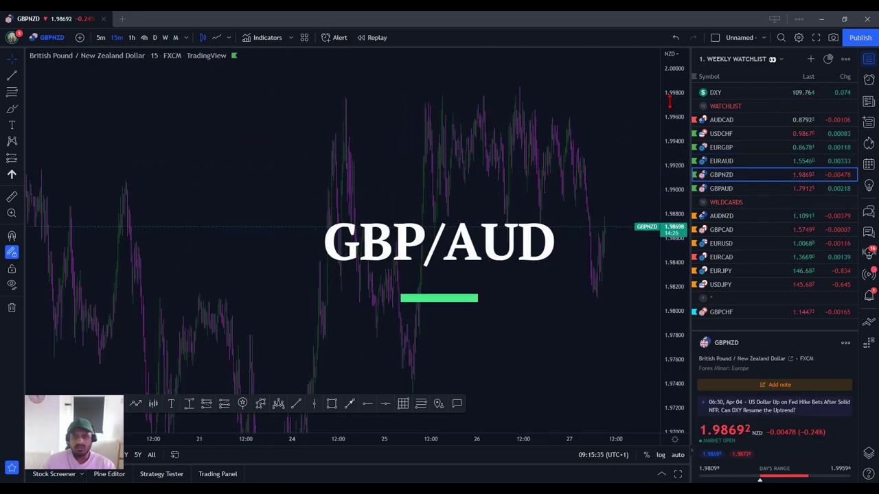
pyautogui.scroll(-5, 543, 307)
pyautogui.scroll(-3, 543, 307)
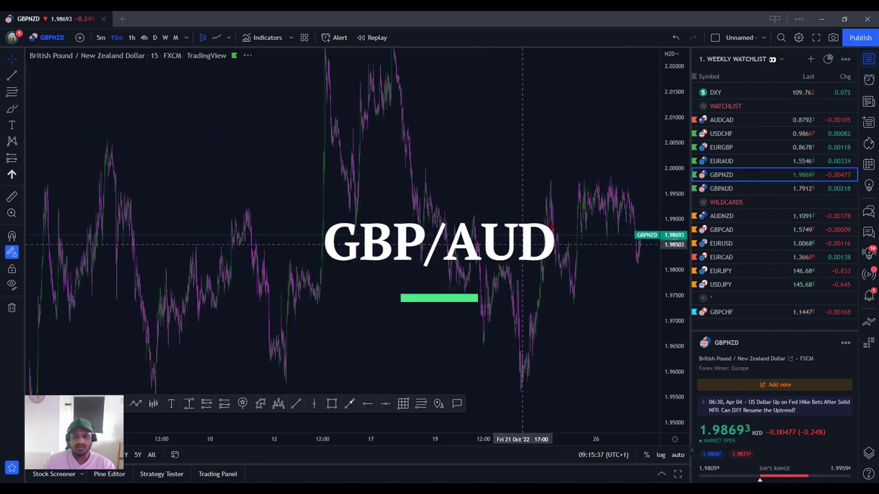
pyautogui.scroll(-2, 507, 282)
pyautogui.scroll(-3, 507, 282)
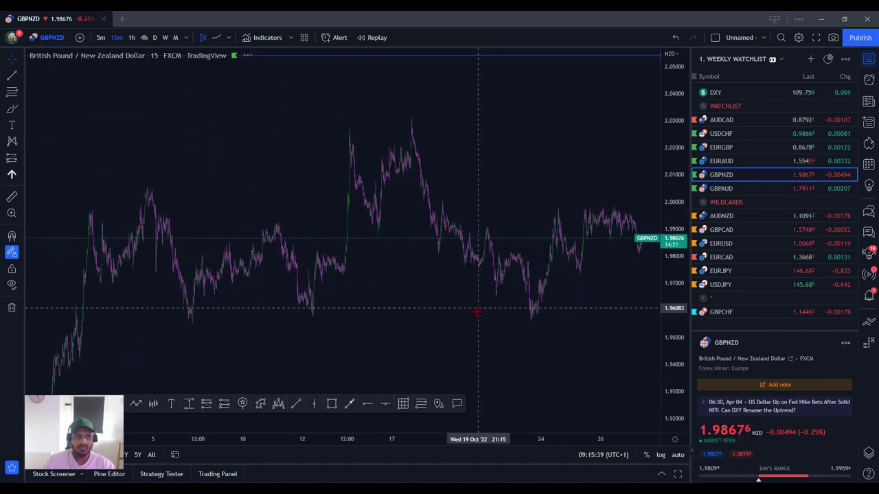
# Step: Switch GBPNZD to the 4-hour timeframe and examine price against the marked 2.05425 level
pyautogui.click(144, 38)
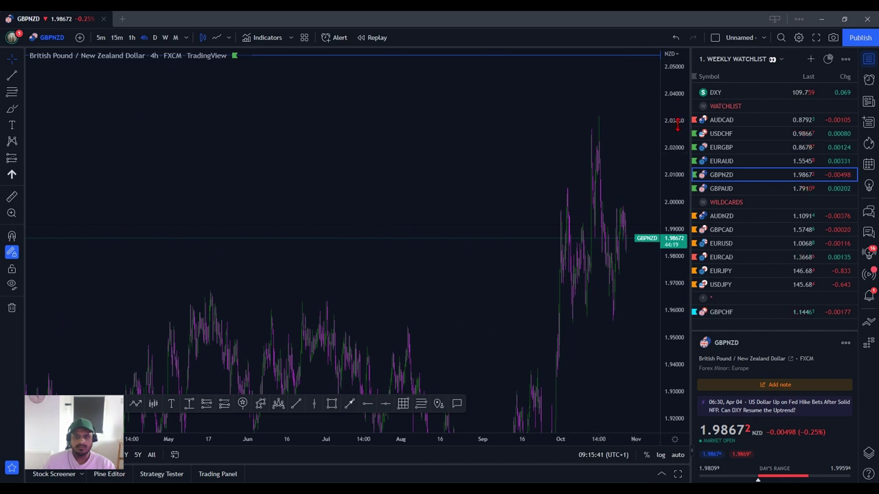
pyautogui.scroll(-3, 511, 320)
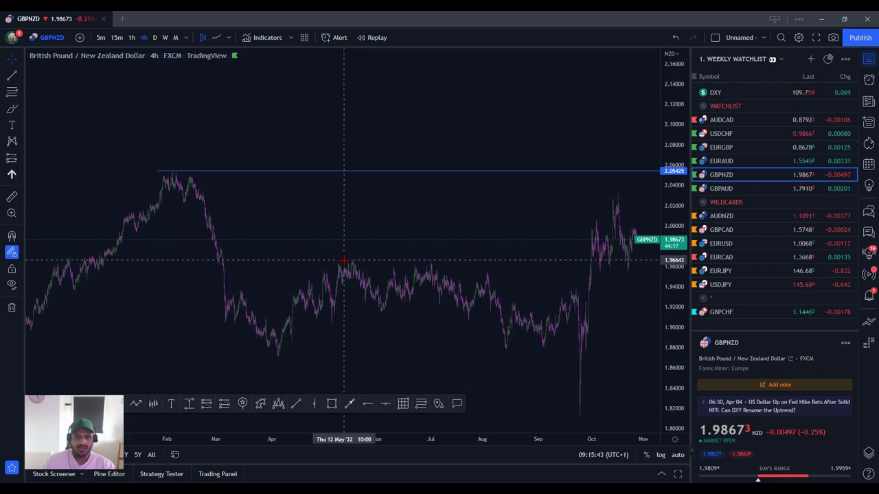
pyautogui.moveTo(623, 318); pyautogui.dragTo(519, 324)
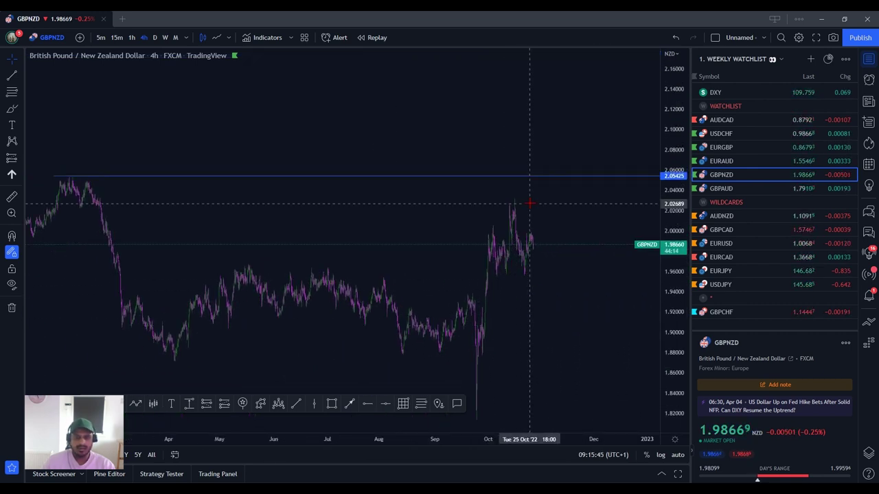
# Step: Open GBPAUD from the watchlist and examine its 4-hour channel below the boxed 1.81761 level
pyautogui.click(745, 188)
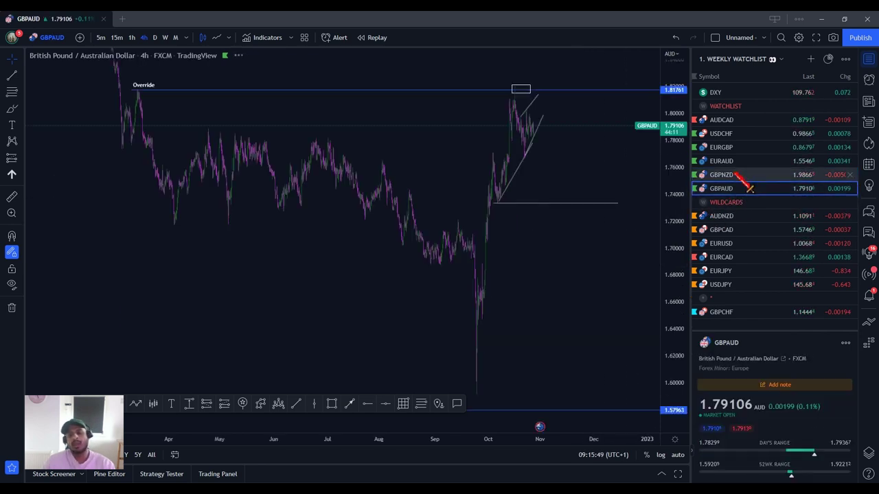
pyautogui.moveTo(569, 252); pyautogui.dragTo(569, 359)
pyautogui.scroll(5, 540, 373)
pyautogui.scroll(2, 498, 352)
pyautogui.scroll(2, 277, 265)
pyautogui.moveTo(277, 265); pyautogui.dragTo(595, 306)
pyautogui.scroll(2, 594, 306)
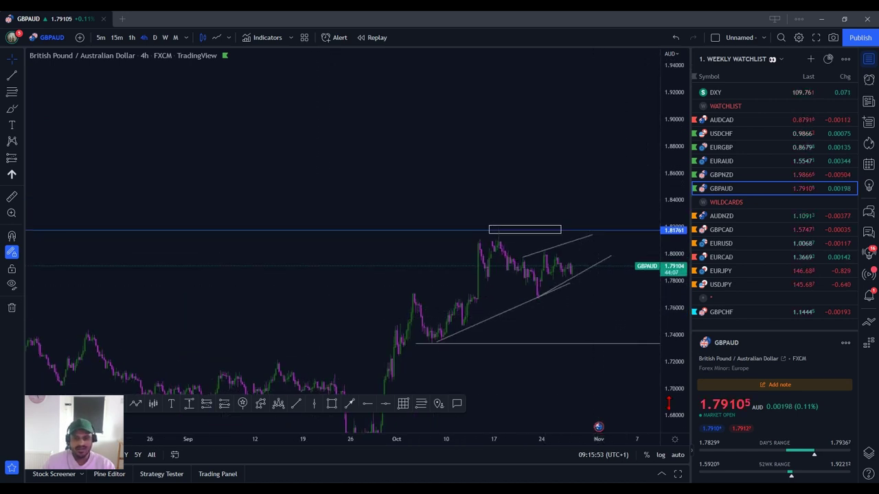
# Step: Draw converging trend lines around the latest 4-hour GBPAUD candles, one falling from about 1.80318, one rising from about 1.78164 to 1.78336
pyautogui.moveTo(669, 403); pyautogui.dragTo(668, 237)
pyautogui.scroll(2, 596, 371)
pyautogui.moveTo(597, 378); pyautogui.dragTo(571, 231)
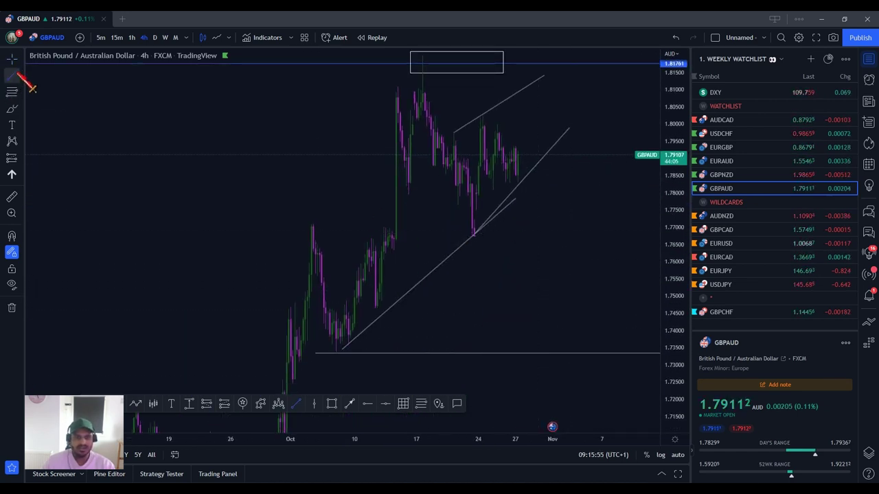
pyautogui.click(480, 113)
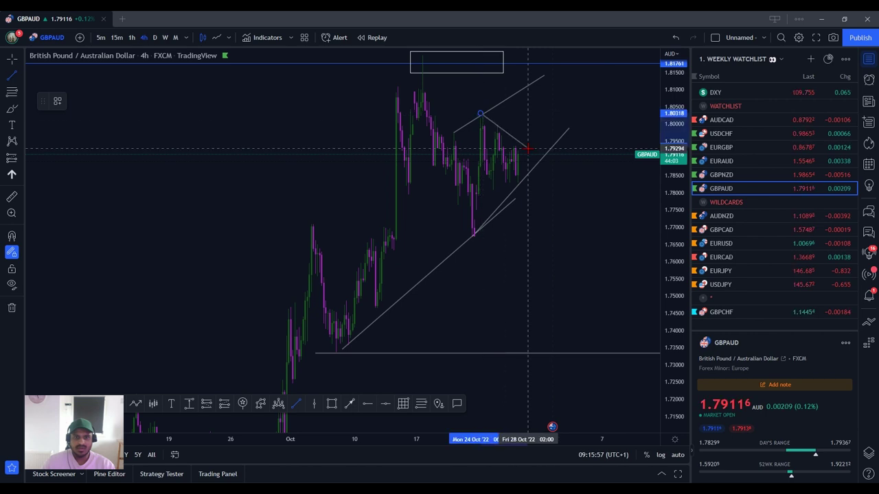
pyautogui.click(539, 166)
pyautogui.click(475, 188)
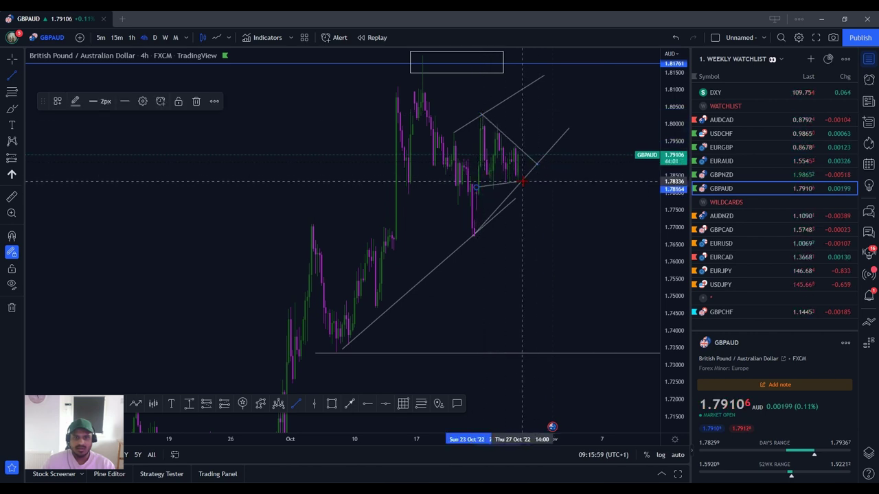
pyautogui.click(520, 182)
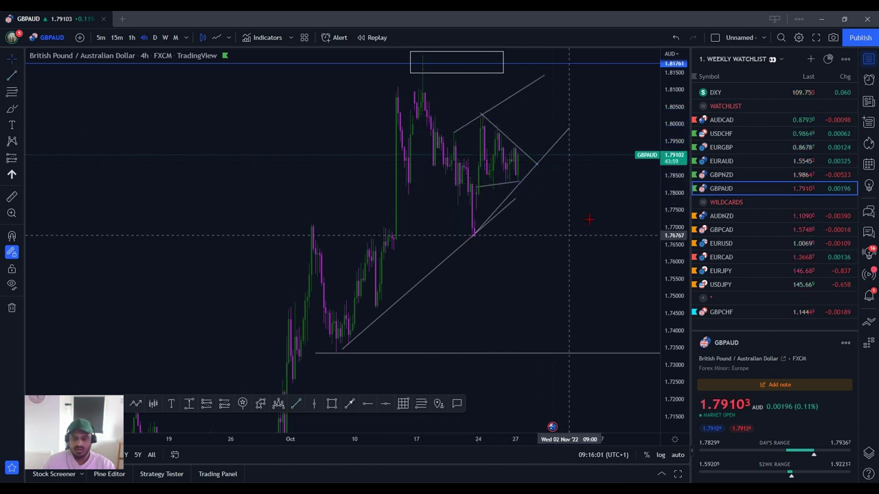
# Step: Examine the longer 4-hour GBPAUD history back to the March Override high at 1.81761
pyautogui.moveTo(669, 107); pyautogui.dragTo(670, 309)
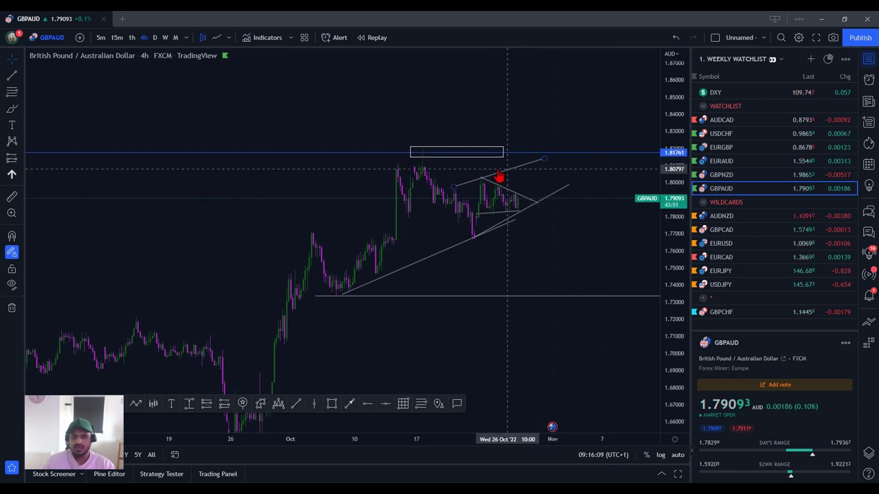
pyautogui.scroll(-4, 506, 151)
pyautogui.scroll(-5, 585, 131)
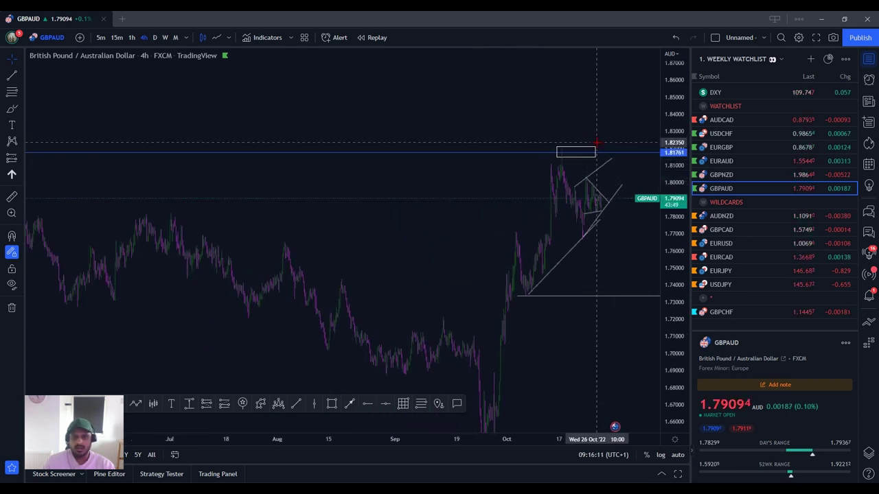
pyautogui.scroll(-1, 639, 154)
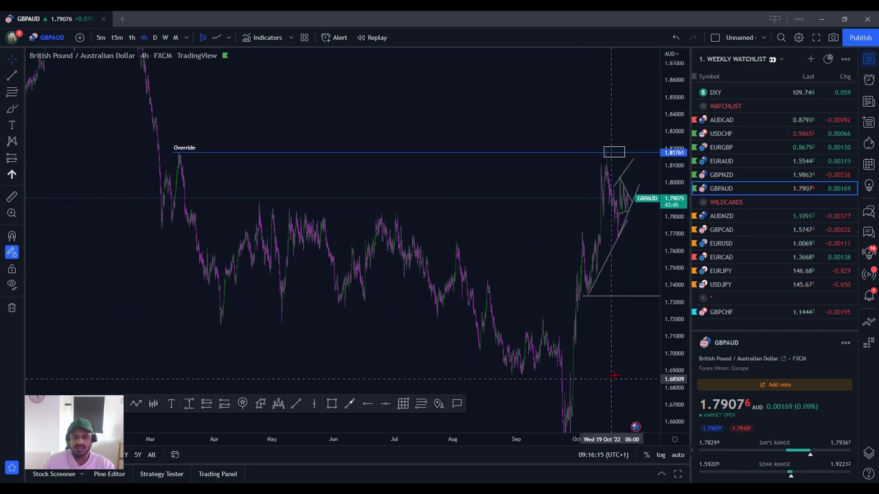
# Step: Open AUDNZD from the watchlist and examine its marked levels on the 4-hour and daily timeframes
pyautogui.click(739, 218)
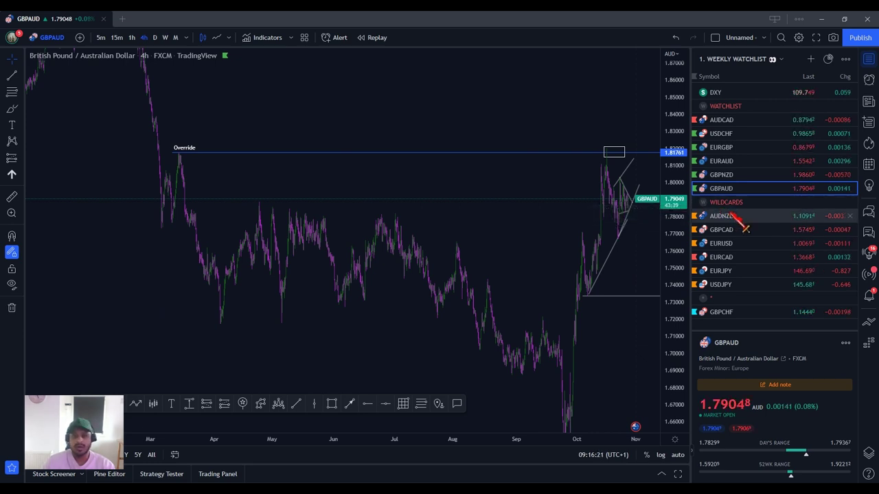
pyautogui.scroll(5, 574, 332)
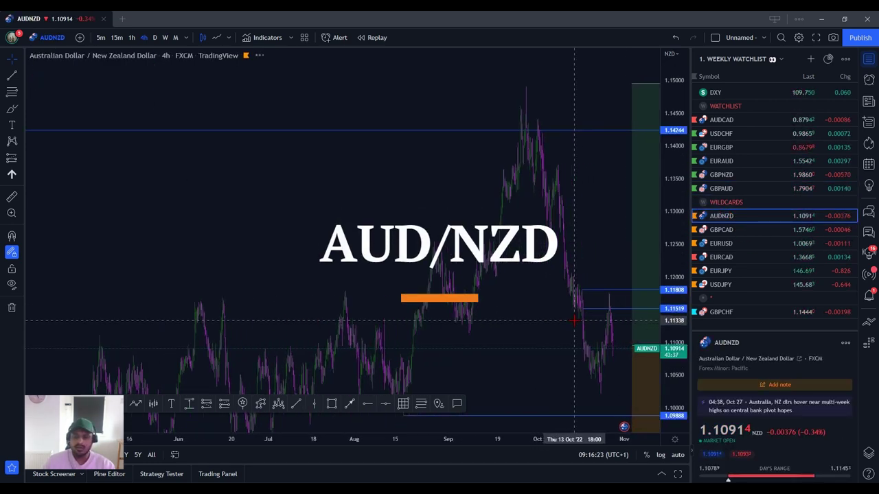
pyautogui.scroll(5, 573, 331)
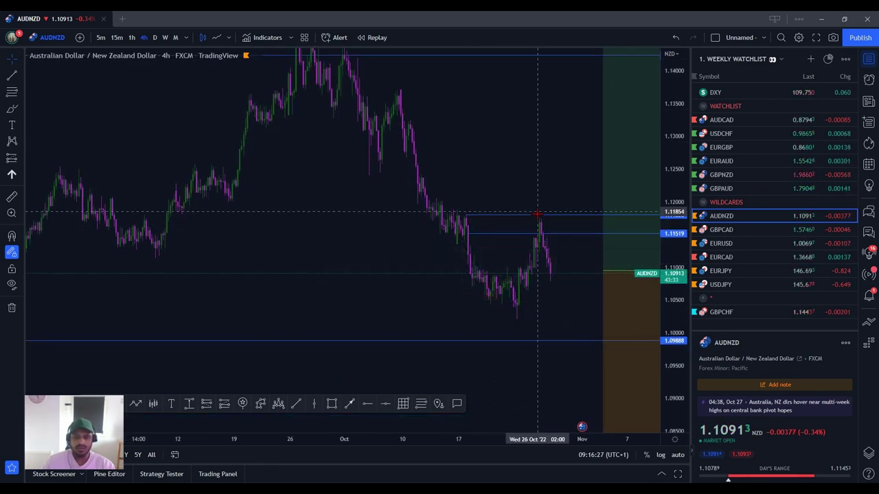
pyautogui.click(155, 38)
pyautogui.scroll(2, 470, 334)
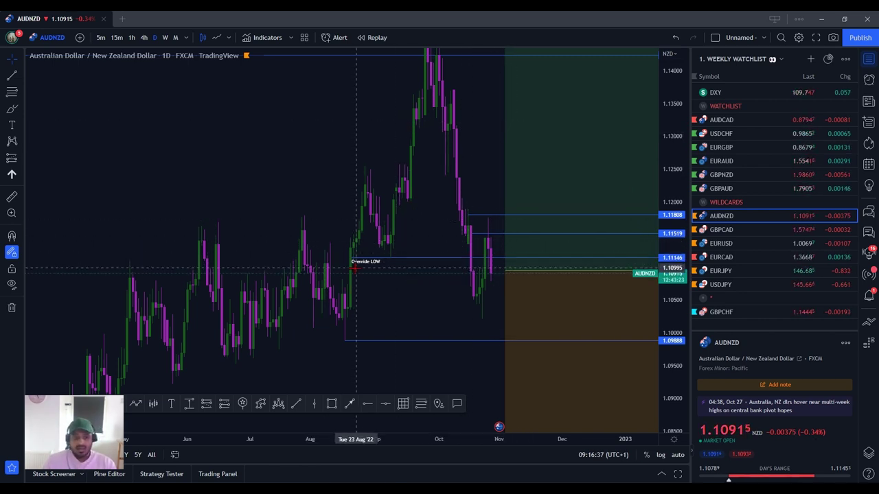
pyautogui.scroll(4, 455, 298)
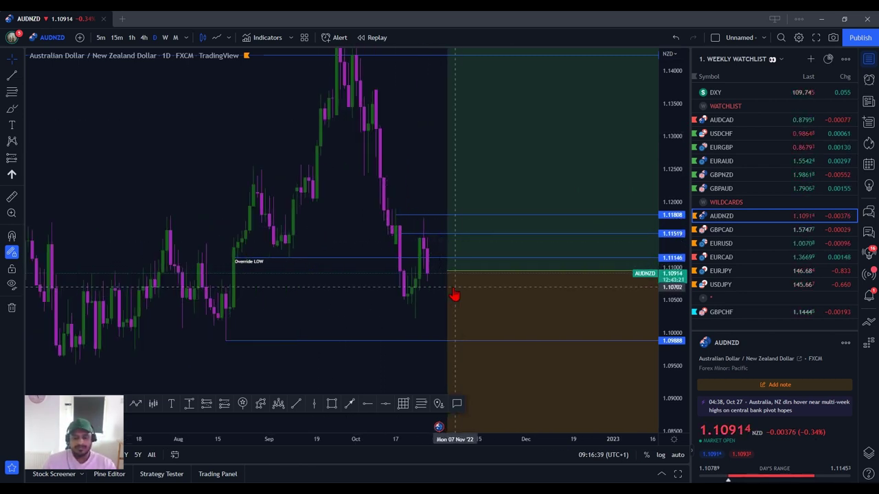
# Step: Step AUDNZD down through the 4-hour, 1-hour and 15-minute timeframes to examine recent price below 1.11519
pyautogui.click(144, 37)
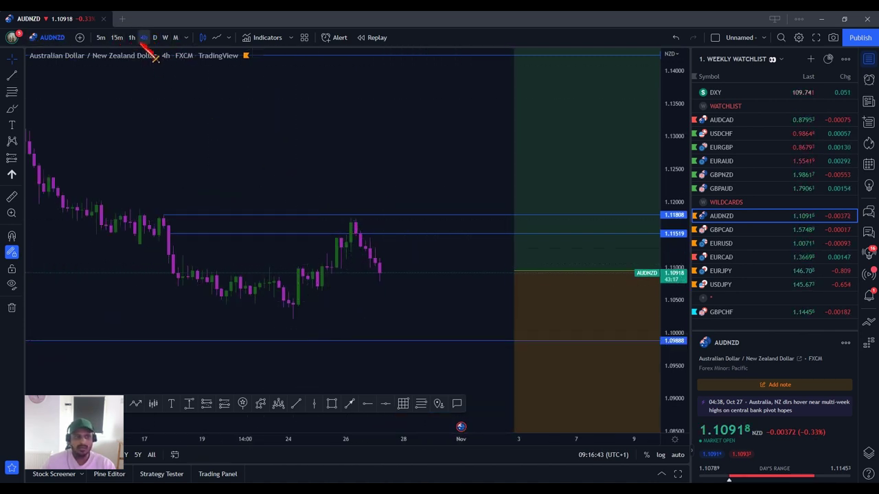
pyautogui.click(131, 37)
pyautogui.scroll(-5, 402, 316)
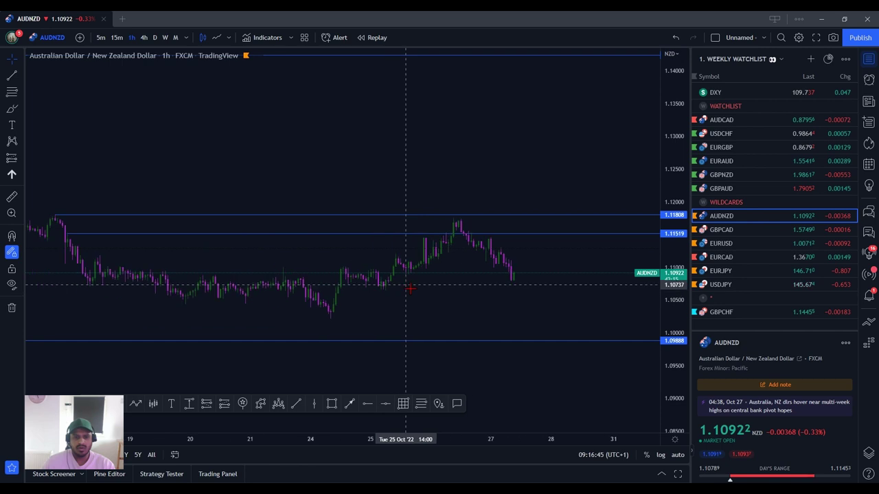
pyautogui.scroll(-3, 409, 288)
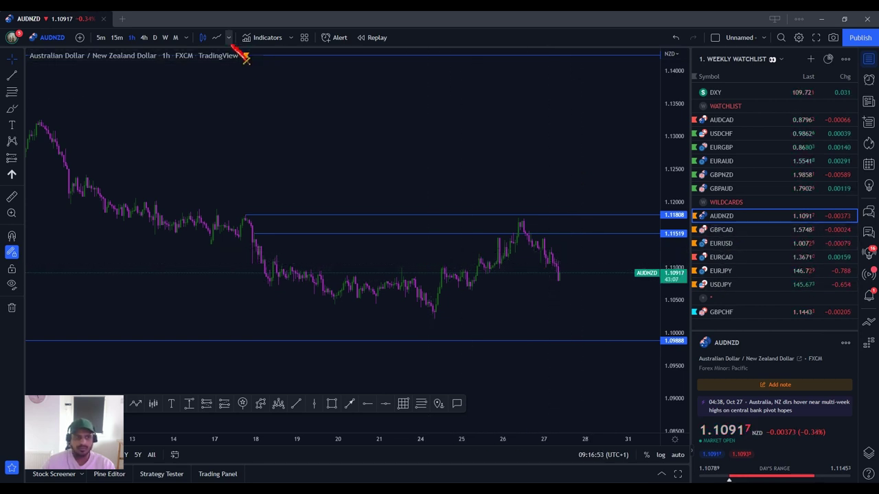
pyautogui.click(117, 37)
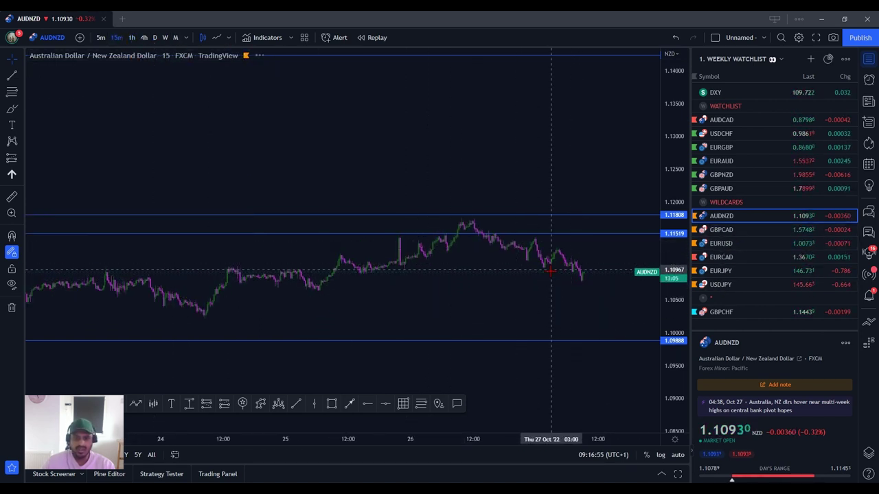
# Step: Open GBPCAD from the watchlist and examine its 4-hour rising structure against the Override 1 and Override 2 levels
pyautogui.click(721, 229)
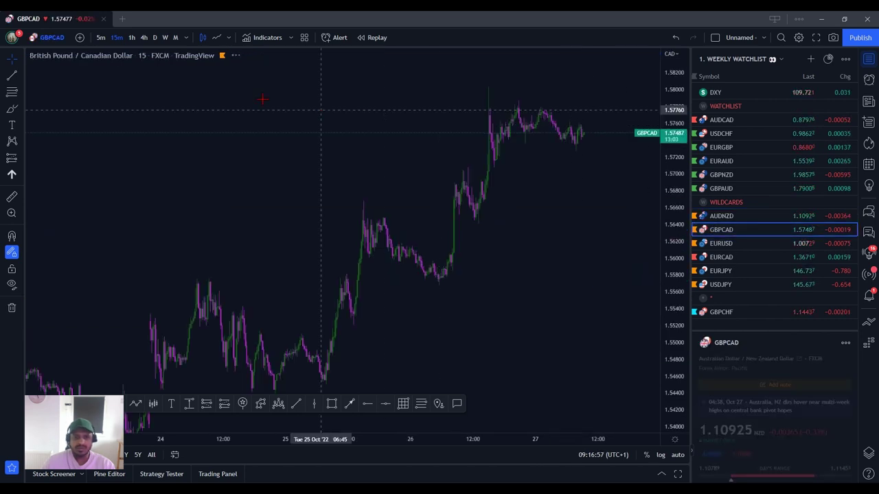
pyautogui.click(144, 38)
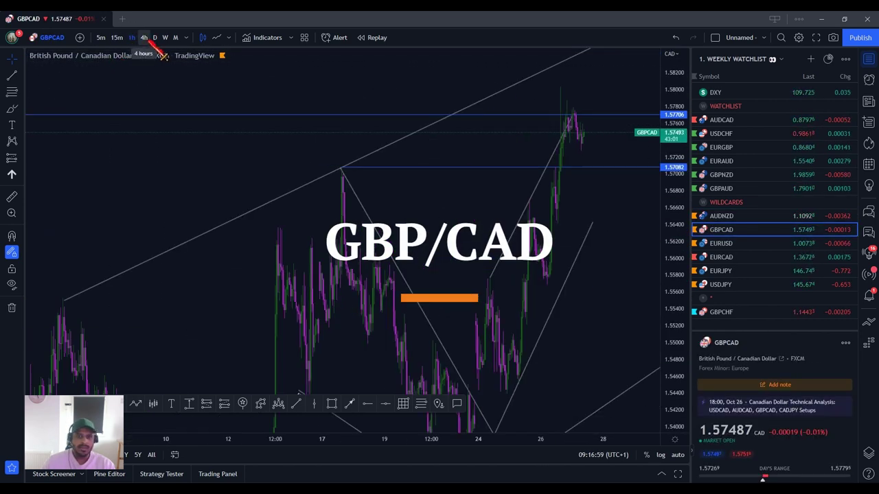
pyautogui.scroll(-2, 570, 351)
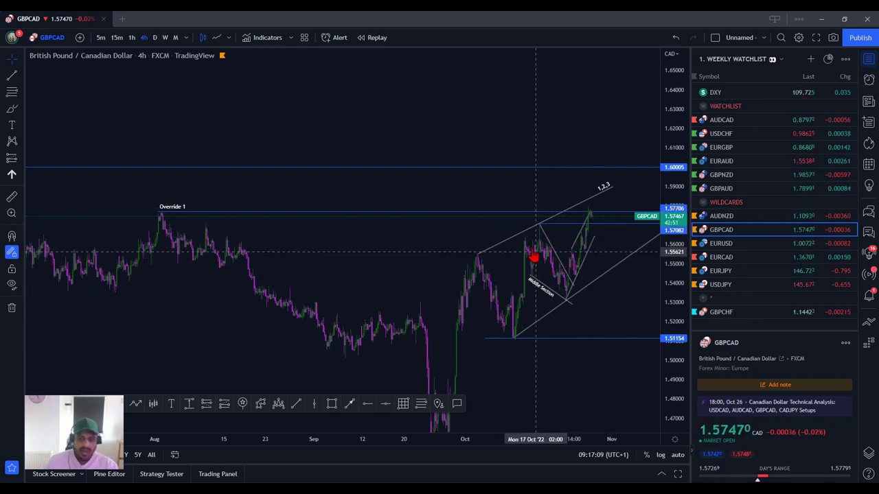
pyautogui.scroll(-3, 392, 204)
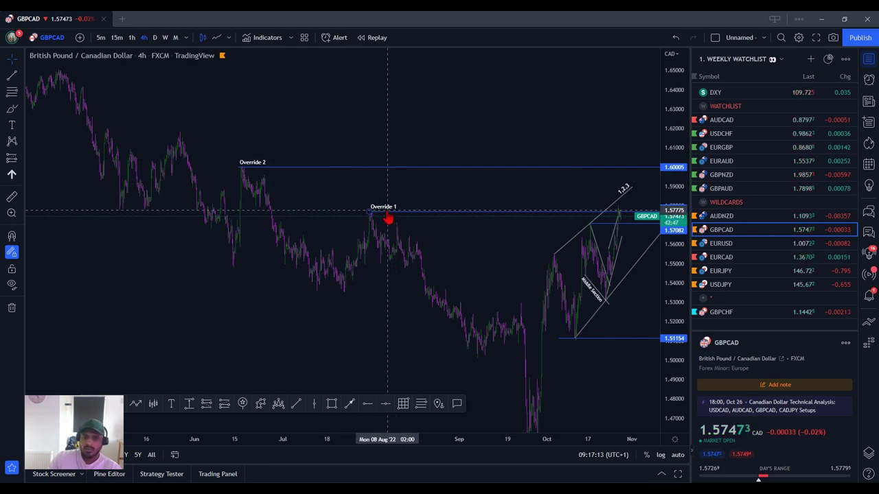
pyautogui.scroll(5, 388, 218)
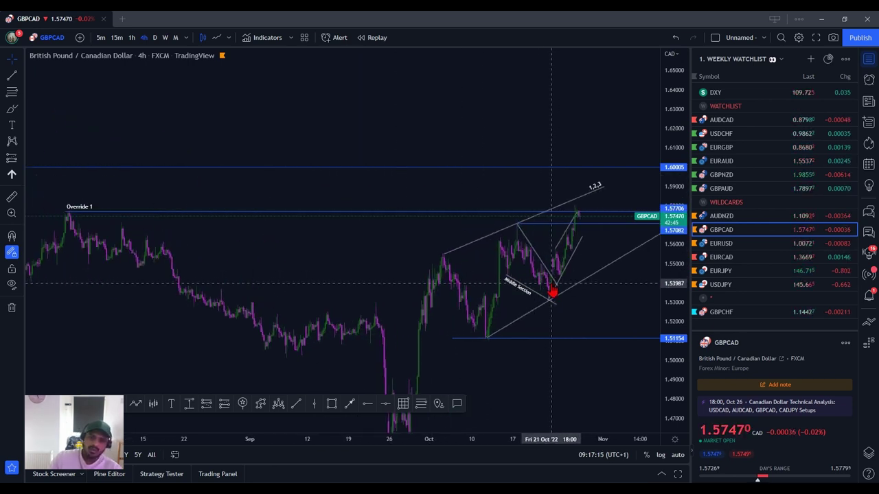
pyautogui.scroll(3, 552, 287)
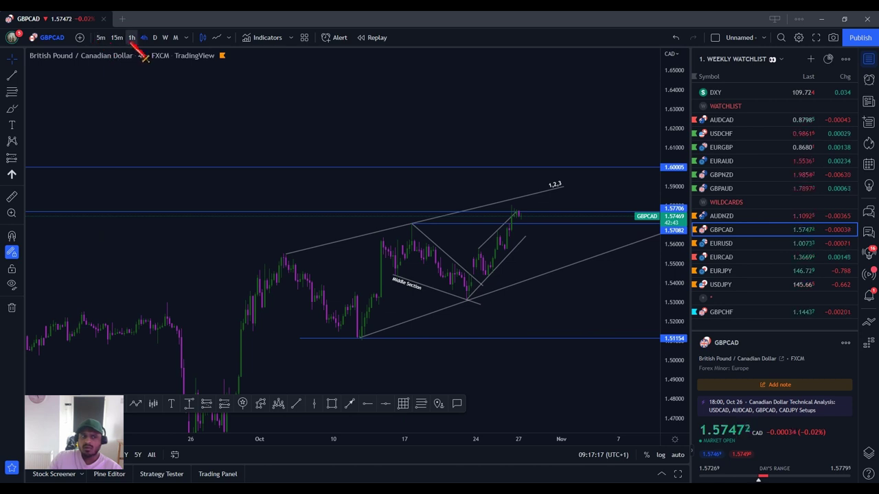
# Step: Switch GBPCAD to the 1-hour timeframe and examine price around 1.57706, the upper trend line and the 1.60005 level
pyautogui.click(132, 38)
pyautogui.moveTo(672, 347); pyautogui.dragTo(472, 162)
pyautogui.scroll(-2, 536, 282)
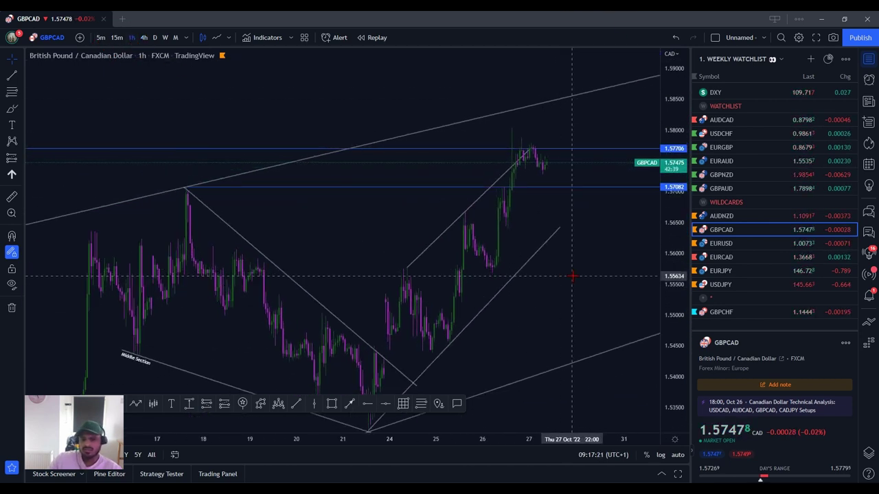
pyautogui.scroll(-3, 572, 276)
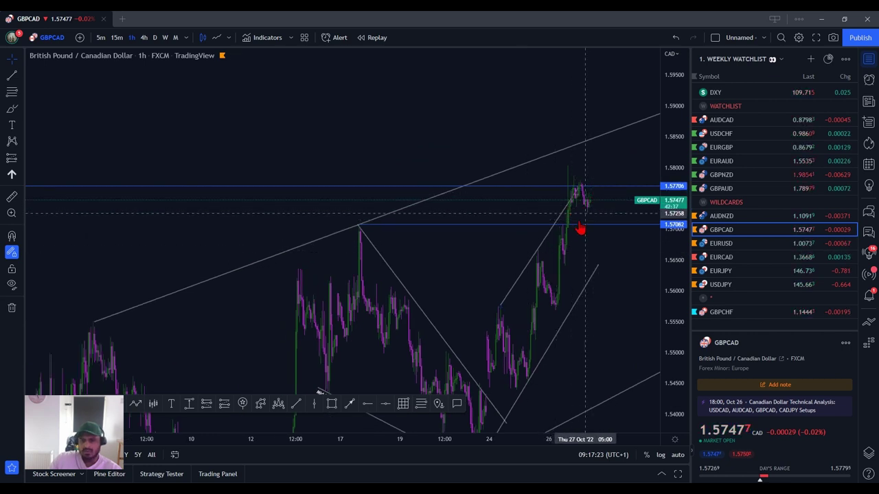
pyautogui.scroll(3, 604, 256)
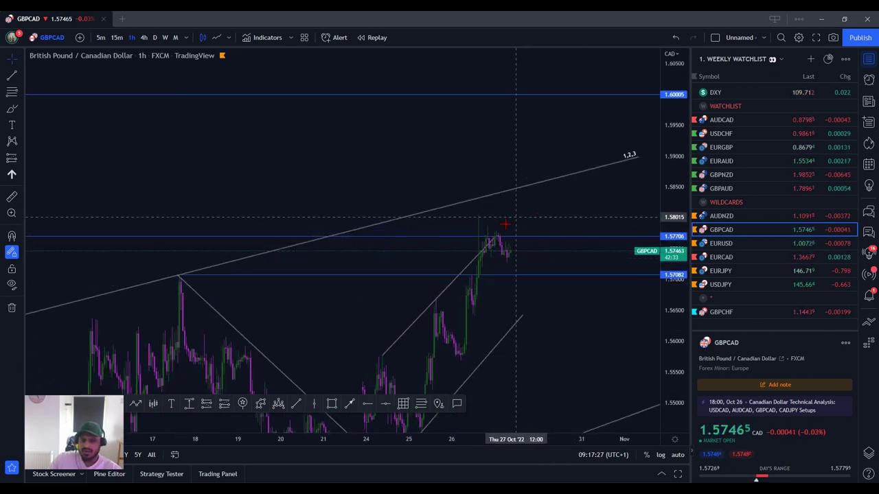
pyautogui.scroll(-3, 528, 182)
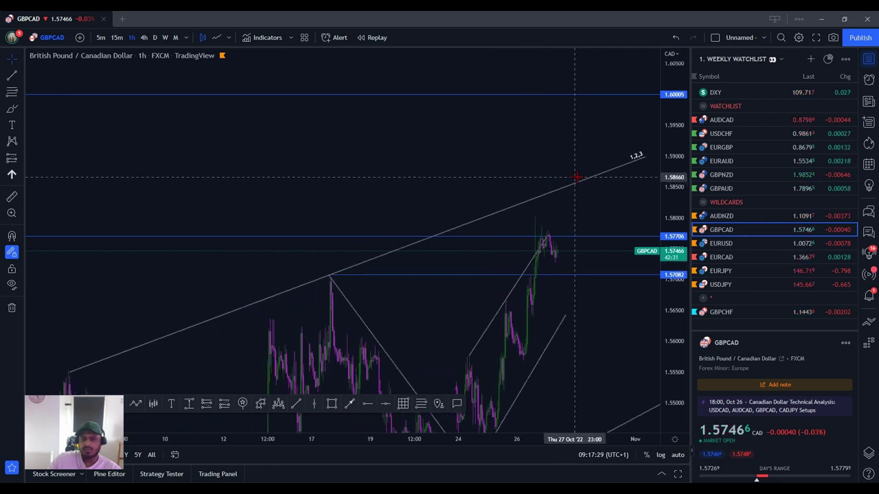
pyautogui.scroll(-3, 611, 241)
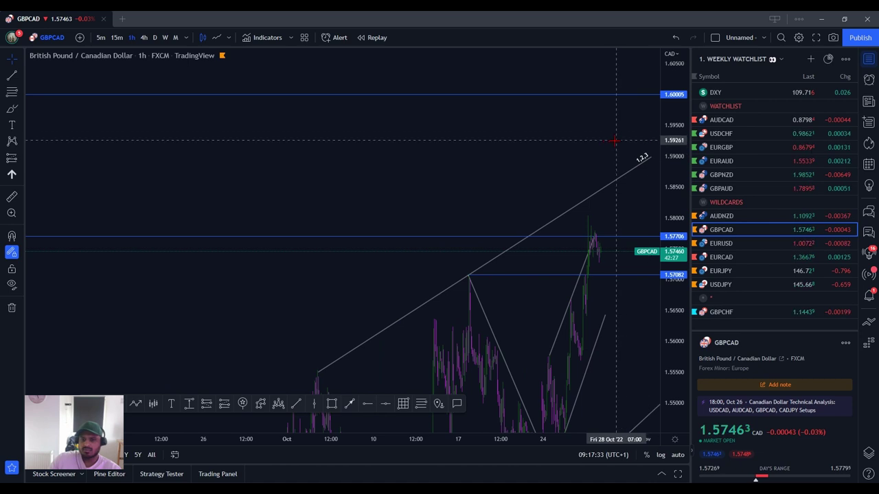
pyautogui.scroll(3, 604, 258)
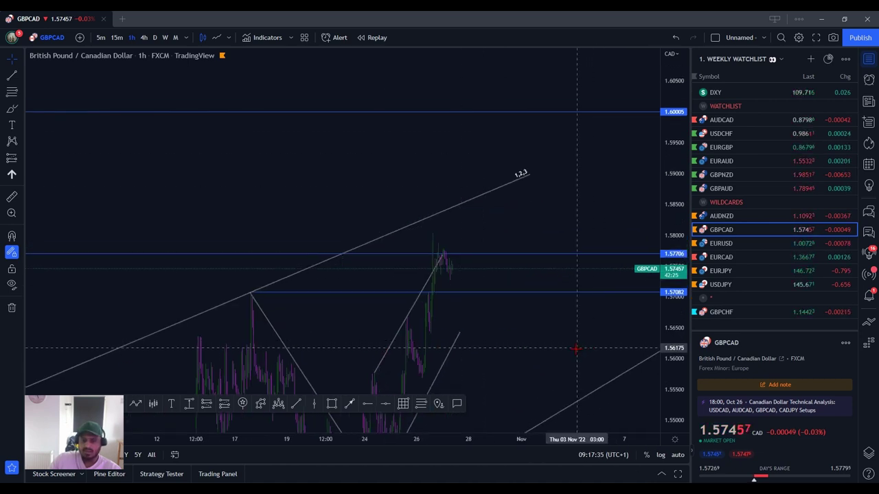
# Step: Return GBPCAD to the 4-hour timeframe and view the whole structure together with both Override levels
pyautogui.click(144, 37)
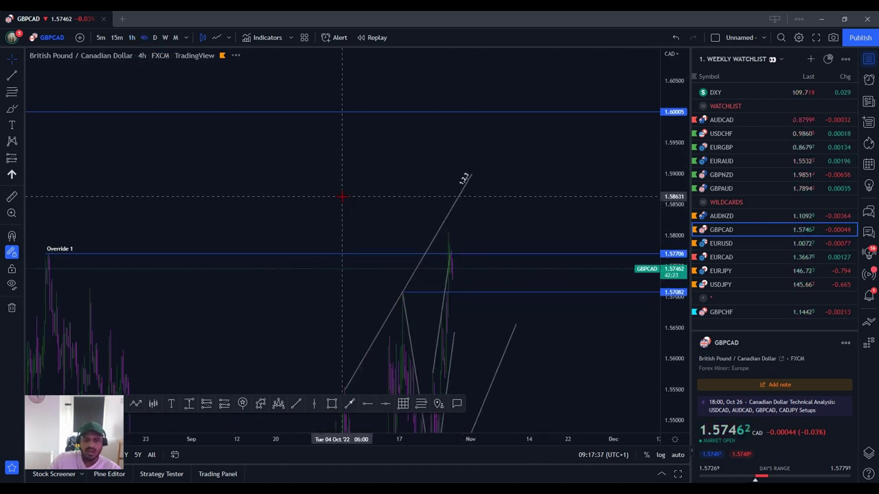
pyautogui.moveTo(343, 197); pyautogui.dragTo(458, 184)
pyautogui.scroll(-3, 458, 184)
pyautogui.moveTo(655, 87); pyautogui.dragTo(676, 432)
pyautogui.scroll(2, 517, 396)
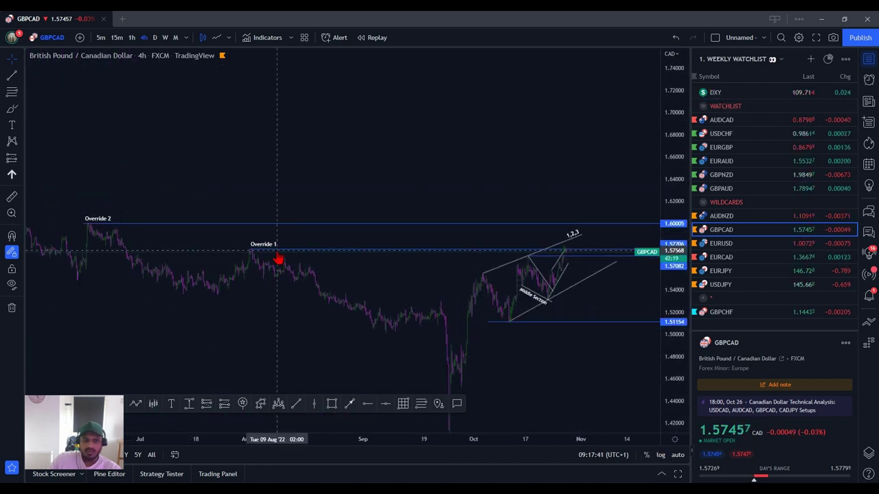
# Step: Open EURUSD from the watchlist and examine its 4-hour rising structure around the 1.00506 level
pyautogui.click(762, 244)
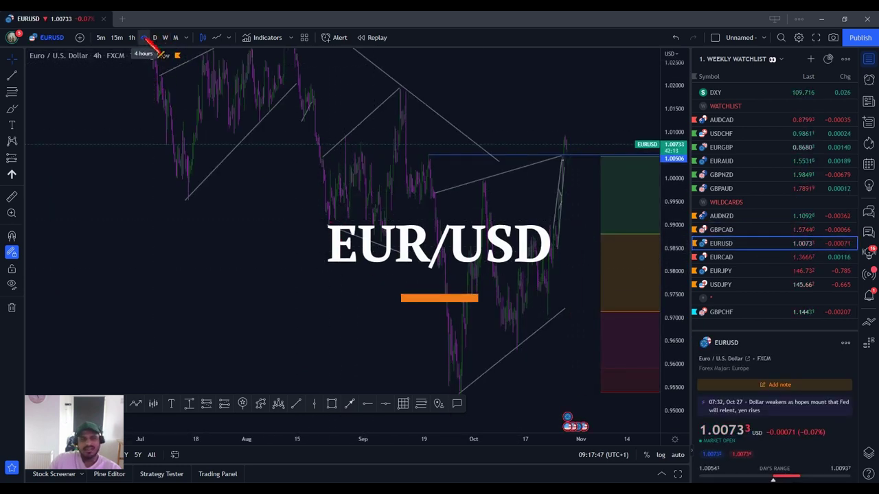
pyautogui.scroll(6, 382, 238)
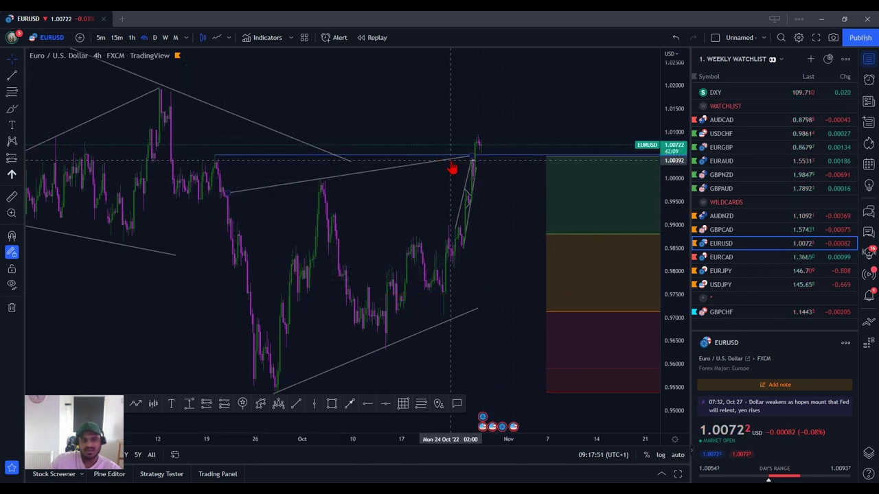
pyautogui.scroll(-2, 357, 179)
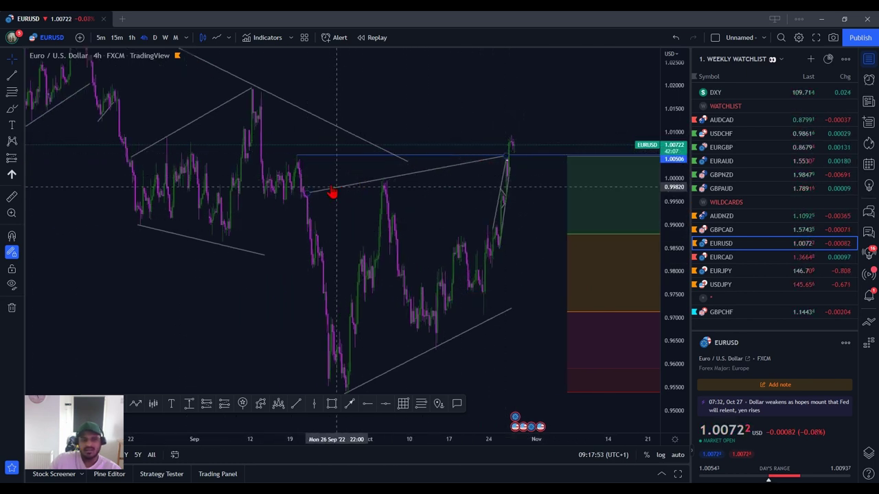
# Step: Switch EURUSD to the daily timeframe and examine the downtrend between the 1.03649 and 1.00506 levels
pyautogui.click(155, 39)
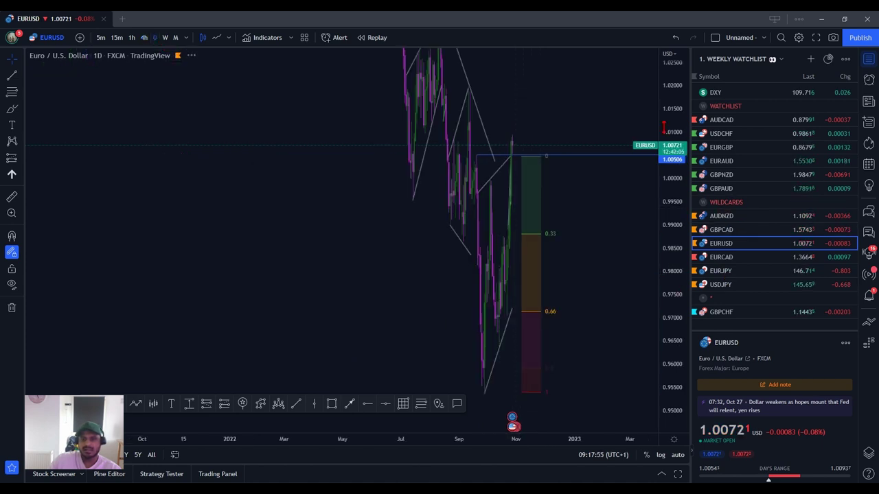
pyautogui.moveTo(672, 225); pyautogui.dragTo(672, 381)
pyautogui.scroll(5, 593, 337)
pyautogui.moveTo(503, 335); pyautogui.dragTo(563, 312)
pyautogui.scroll(2, 563, 312)
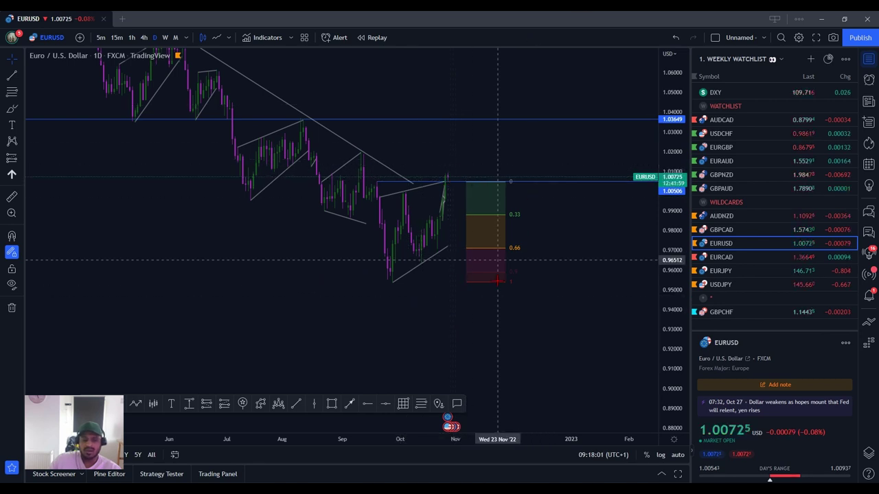
# Step: Draw a descending trend line on the daily EURUSD chart from the August high at 1.03603 past the latest candles
pyautogui.scroll(-2, 497, 261)
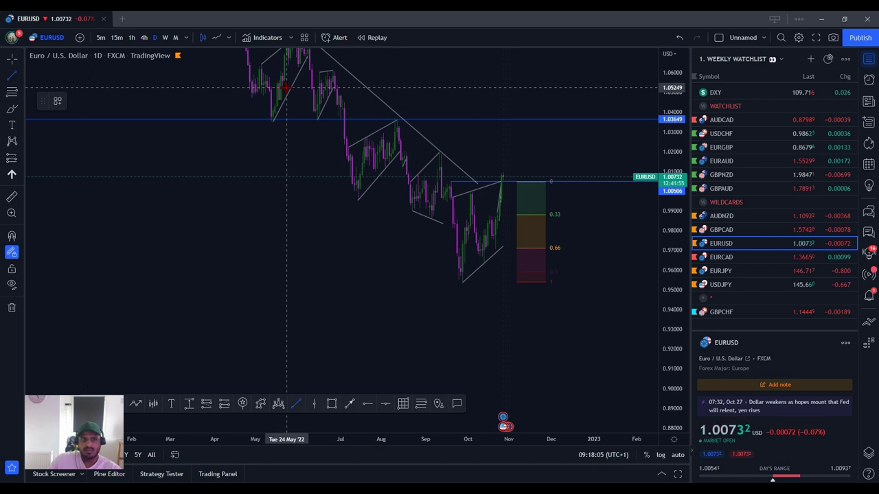
pyautogui.click(395, 120)
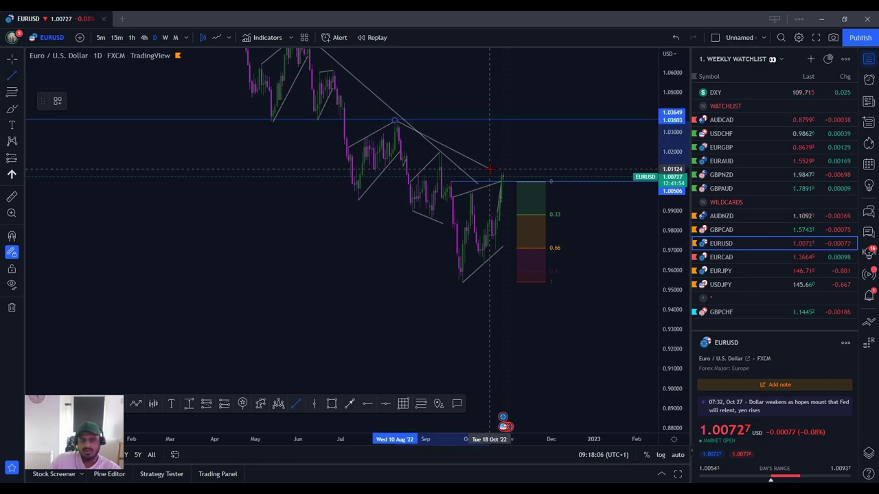
pyautogui.click(576, 206)
# Step: Try a lower daily EURUSD trend line from the July low at 0.99664 down to about 0.91206 in December
pyautogui.click(356, 198)
pyautogui.click(565, 364)
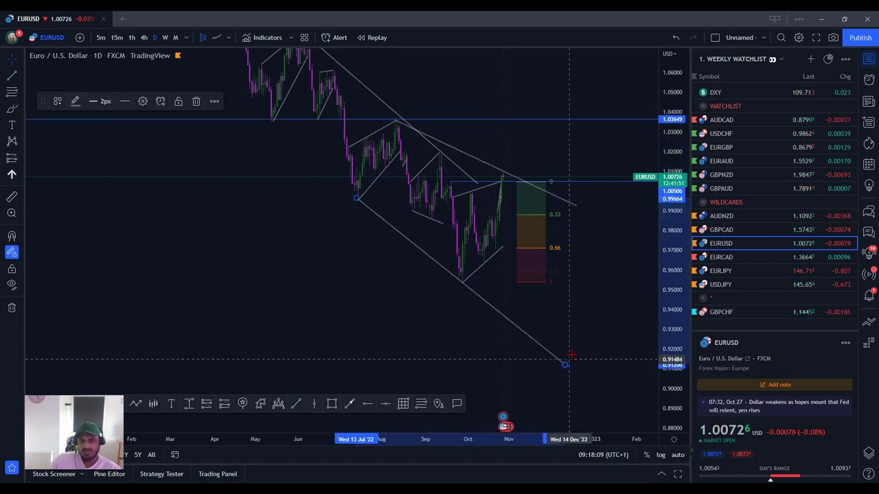
pyautogui.scroll(-3, 580, 329)
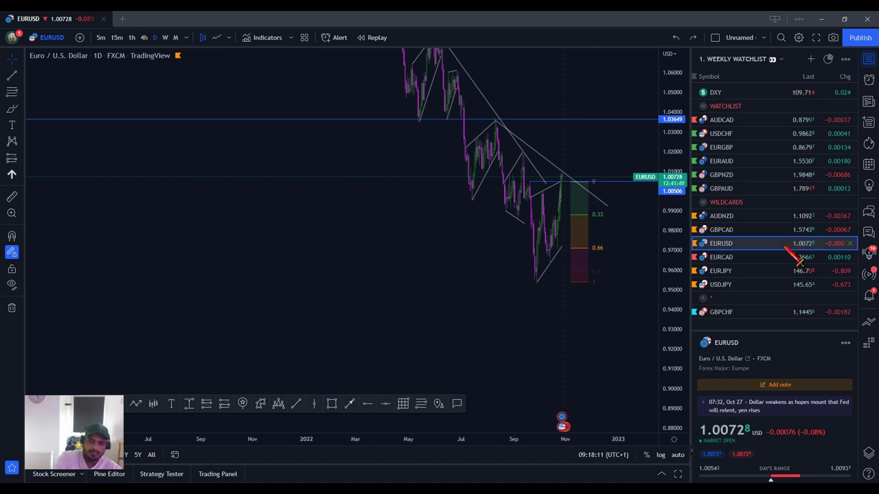
# Step: Compare the daily EURUSD downtrend with the DXY daily chart around the 110.055 level and return to EURUSD
pyautogui.scroll(5, 370, 233)
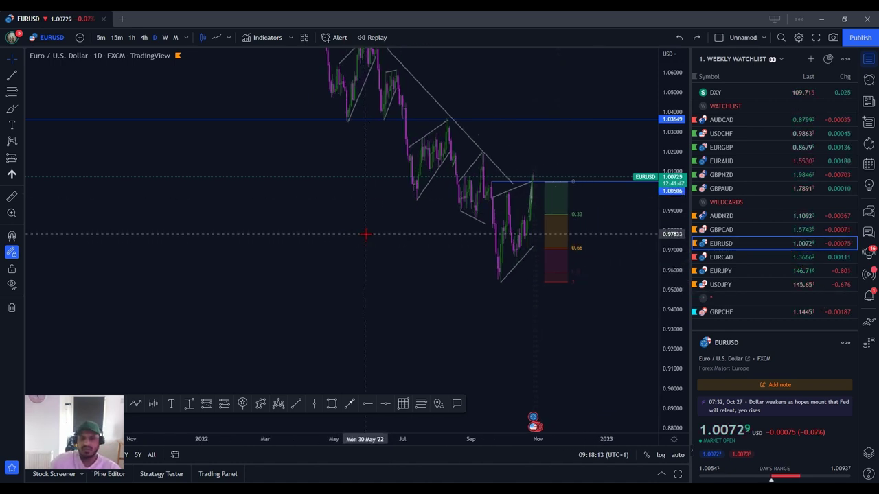
pyautogui.scroll(3, 367, 350)
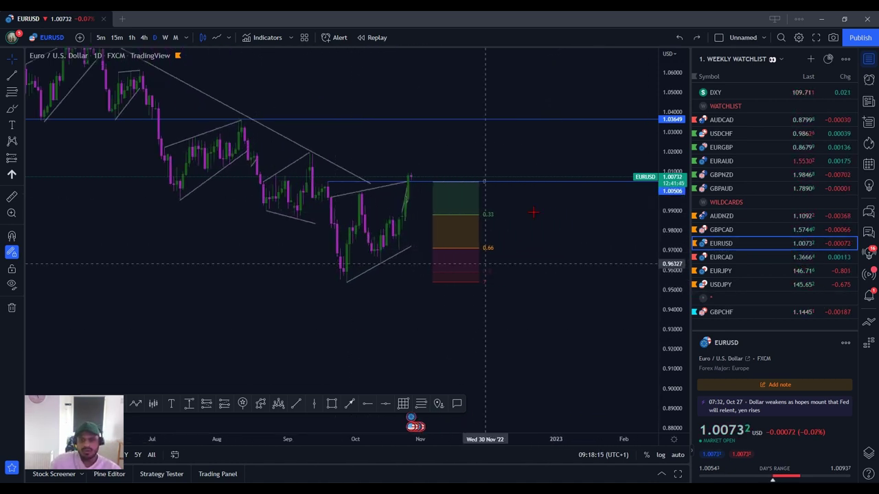
pyautogui.click(721, 97)
pyautogui.scroll(-3, 451, 206)
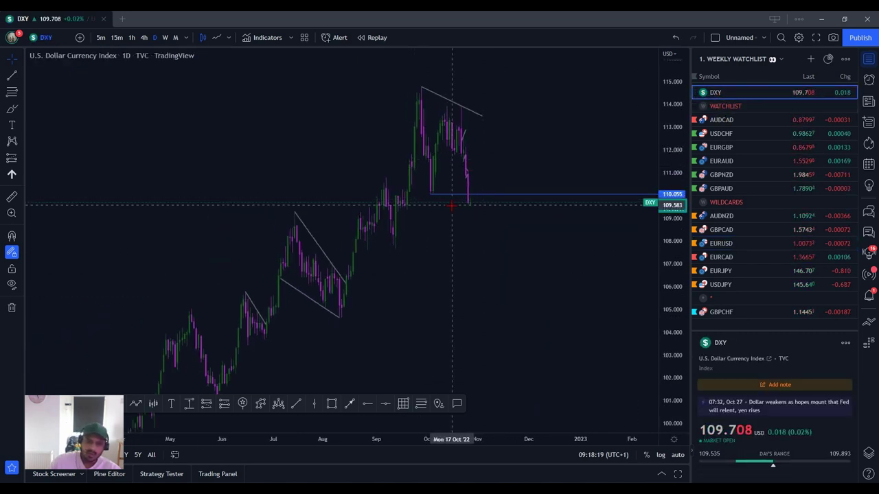
pyautogui.click(748, 244)
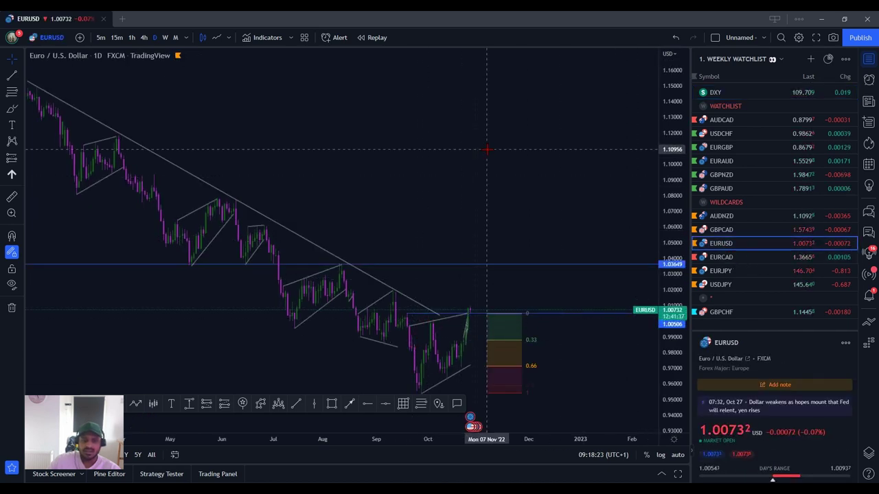
# Step: Switch EURUSD to the weekly timeframe and examine its long-term history down to the 0.82807 level
pyautogui.scroll(-2, 313, 140)
pyautogui.click(165, 37)
pyautogui.scroll(-3, 275, 304)
pyautogui.scroll(-3, 275, 304)
pyautogui.scroll(2, 210, 332)
pyautogui.moveTo(233, 323); pyautogui.dragTo(318, 237)
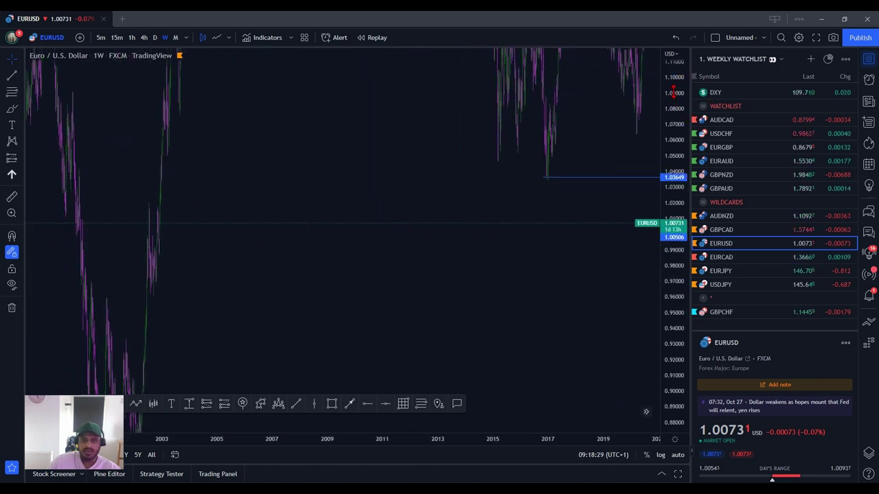
pyautogui.moveTo(673, 92); pyautogui.dragTo(674, 433)
pyautogui.scroll(2, 288, 291)
pyautogui.scroll(-4, 145, 243)
pyautogui.moveTo(243, 261); pyautogui.dragTo(158, 251)
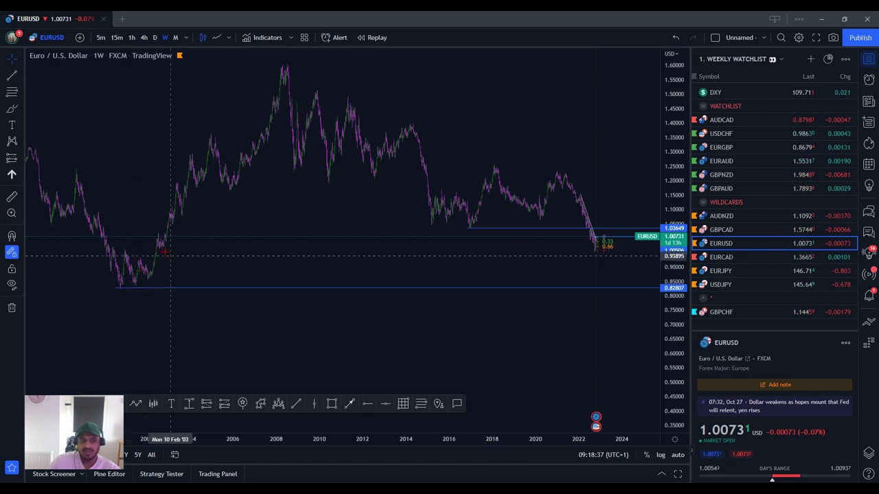
pyautogui.scroll(3, 199, 275)
pyautogui.rightClick(245, 293)
pyautogui.click(594, 329)
pyautogui.scroll(4, 602, 347)
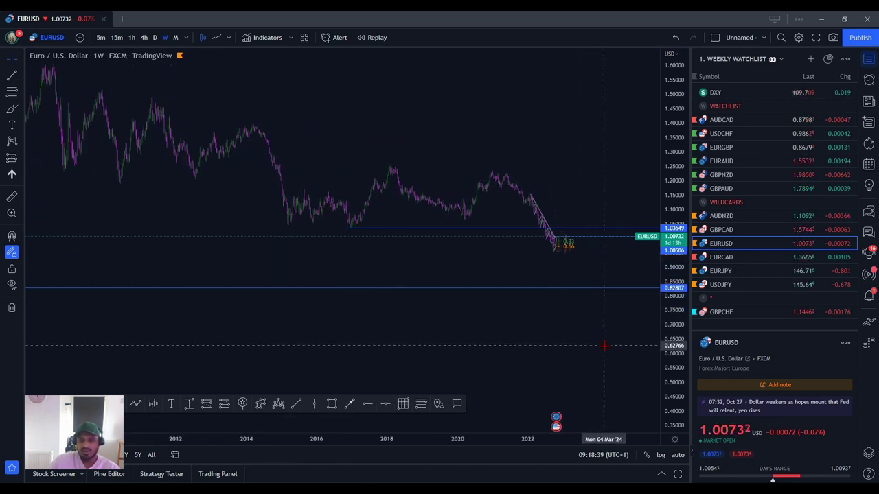
# Step: Sketch a projected weekly EURUSD path with the brush, ranging near 1.03649 and dropping to the 0.82807 level
pyautogui.moveTo(675, 340); pyautogui.dragTo(675, 255)
pyautogui.scroll(5, 481, 274)
pyautogui.click(11, 108)
pyautogui.click(429, 227)
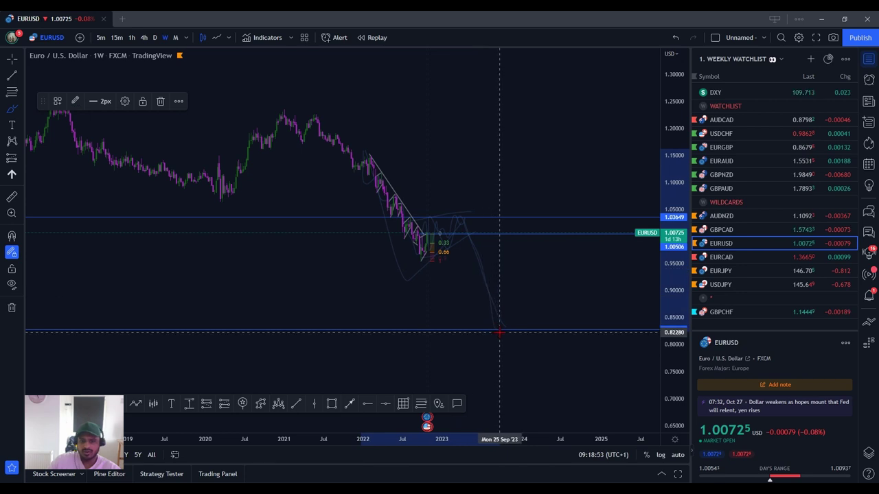
pyautogui.click(508, 252)
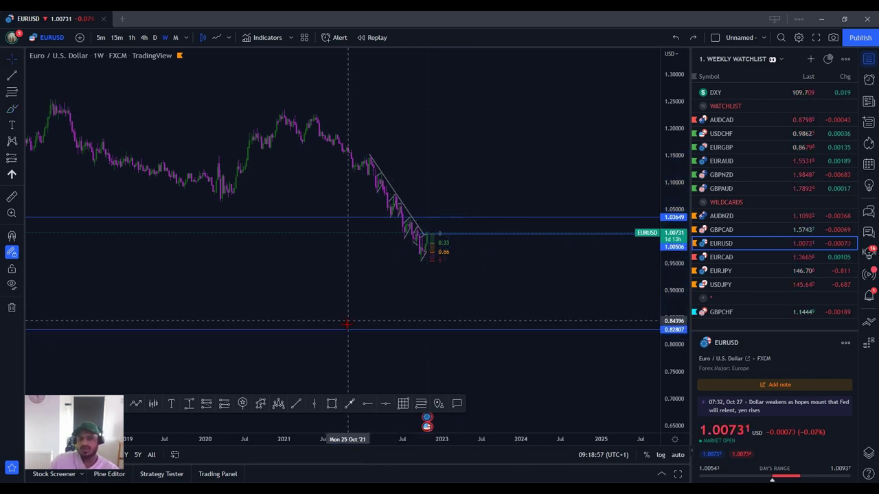
# Step: Open EURCAD from the watchlist and examine its weekly downtrend around the 1.30309 level
pyautogui.click(768, 255)
pyautogui.scroll(-6, 535, 253)
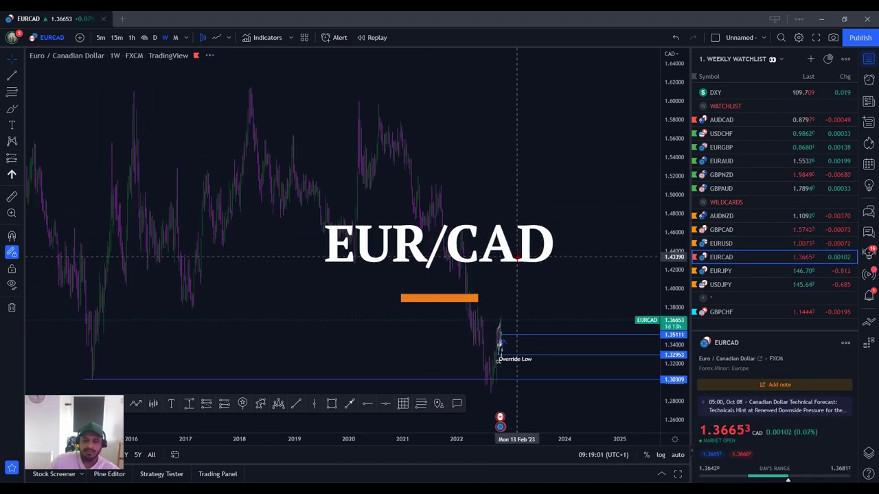
pyautogui.moveTo(610, 297); pyautogui.dragTo(580, 58)
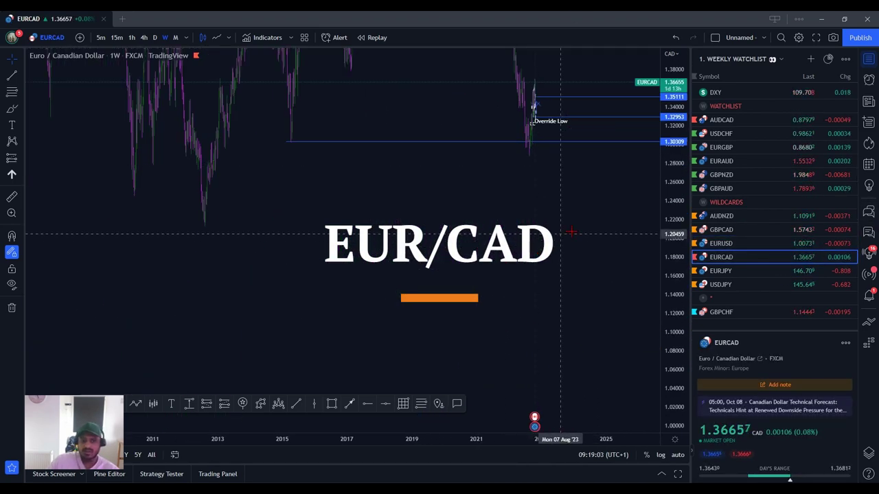
pyautogui.moveTo(576, 237); pyautogui.dragTo(486, 337)
pyautogui.scroll(6, 502, 123)
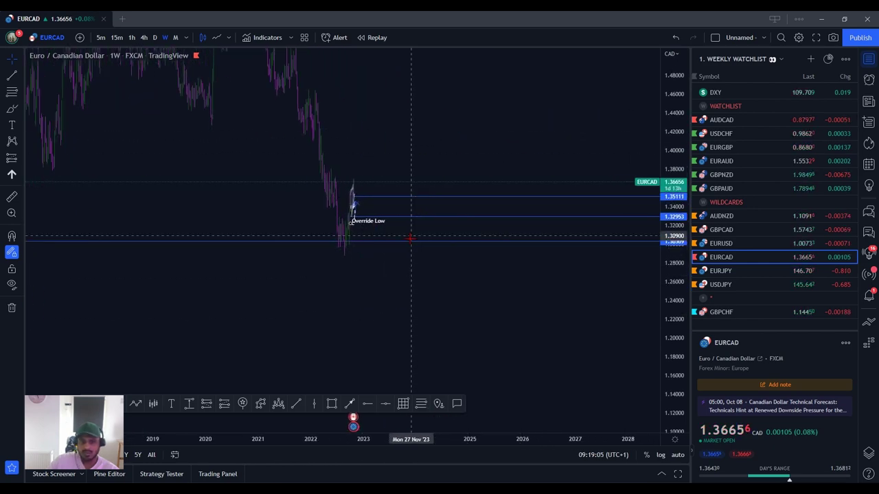
pyautogui.scroll(2, 214, 304)
pyautogui.moveTo(213, 305); pyautogui.dragTo(512, 308)
pyautogui.scroll(6, 512, 308)
pyautogui.moveTo(443, 335); pyautogui.dragTo(493, 387)
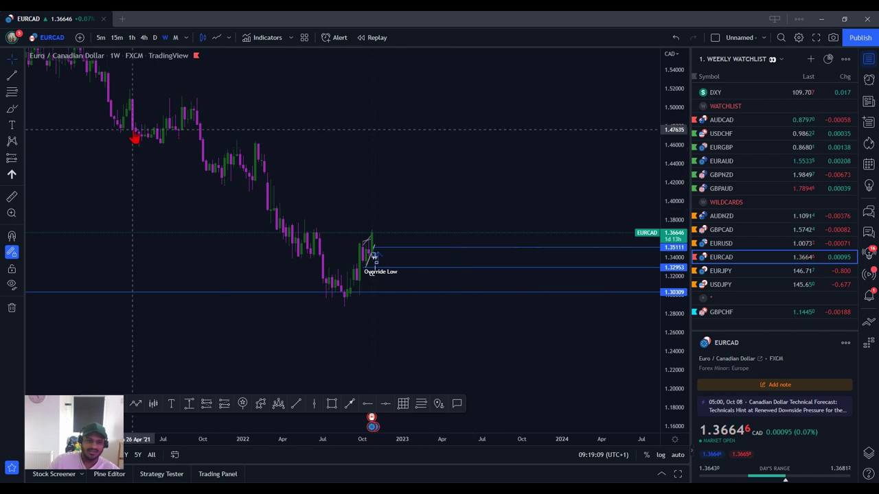
# Step: Examine EURCAD's rising channel and projected downward path on the daily and 4-hour timeframes
pyautogui.click(155, 38)
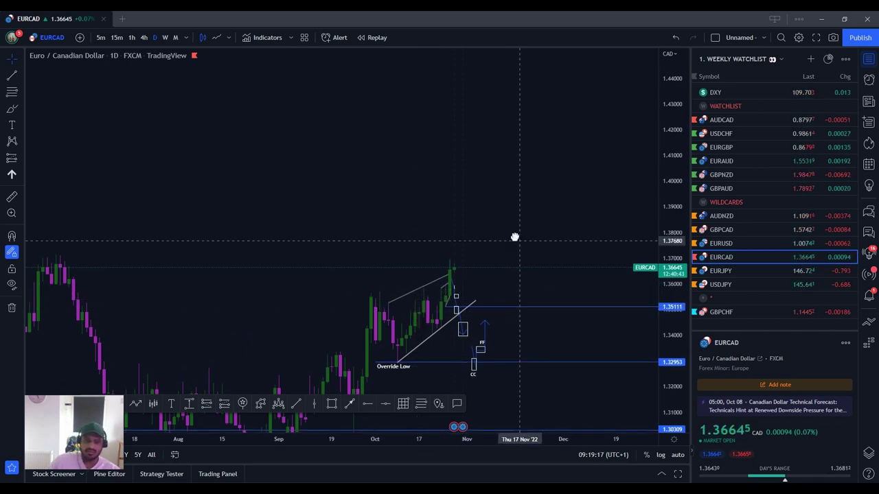
pyautogui.click(143, 38)
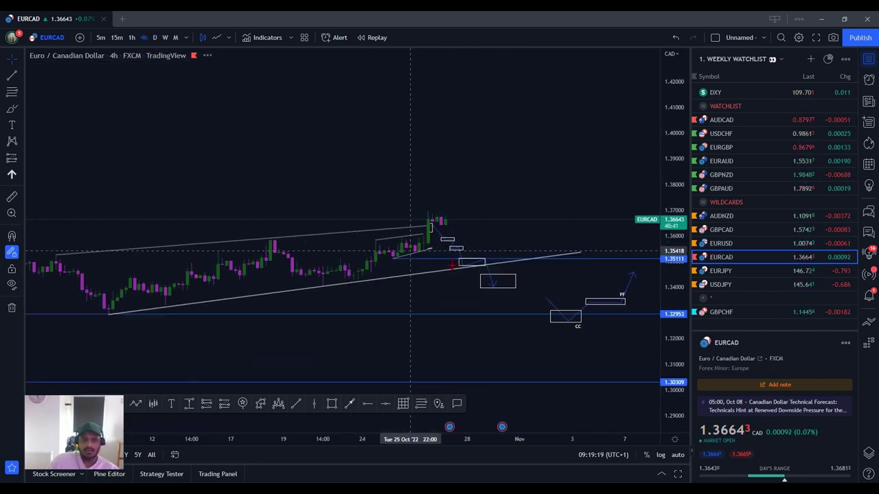
pyautogui.scroll(5, 657, 367)
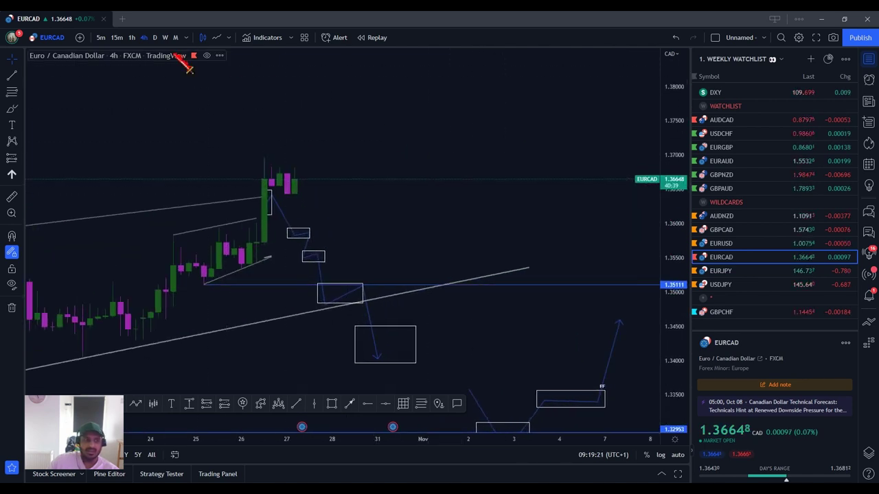
# Step: Switch EURCAD to the 15-minute timeframe and examine the rising channel and the inner structure above 1.35111
pyautogui.click(120, 37)
pyautogui.scroll(-4, 304, 263)
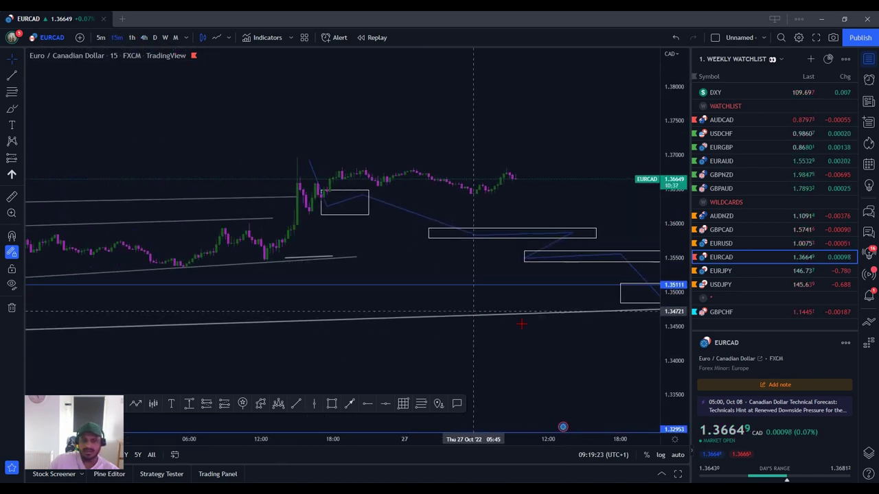
pyautogui.moveTo(676, 364); pyautogui.dragTo(675, 155)
pyautogui.scroll(-4, 563, 157)
pyautogui.moveTo(565, 173); pyautogui.dragTo(460, 148)
pyautogui.scroll(-3, 579, 145)
pyautogui.moveTo(679, 145); pyautogui.dragTo(679, 167)
pyautogui.scroll(-5, 274, 275)
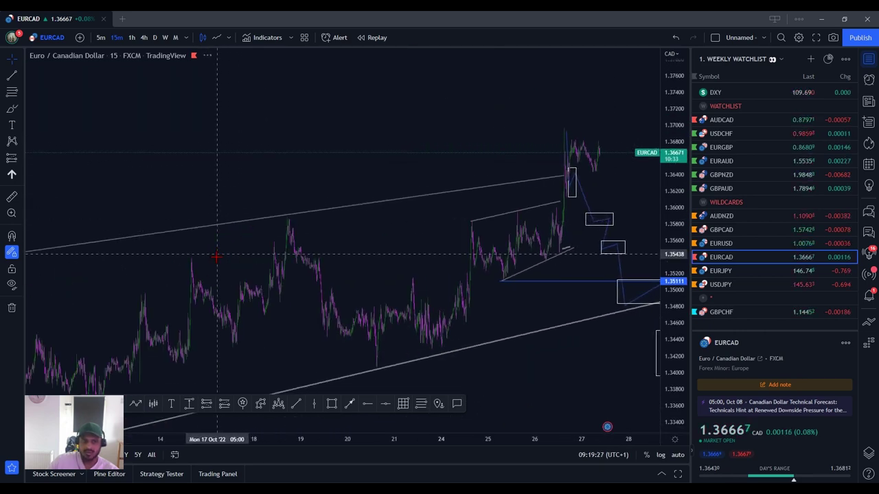
pyautogui.scroll(-5, 131, 316)
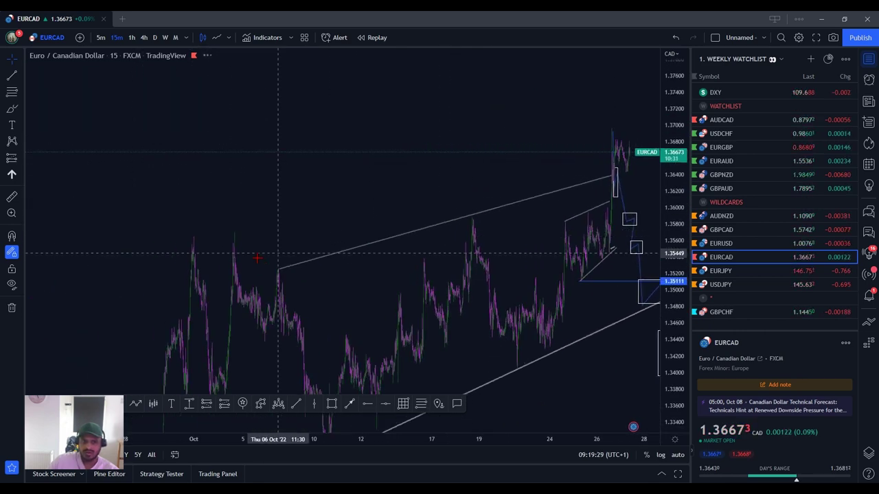
pyautogui.scroll(5, 598, 175)
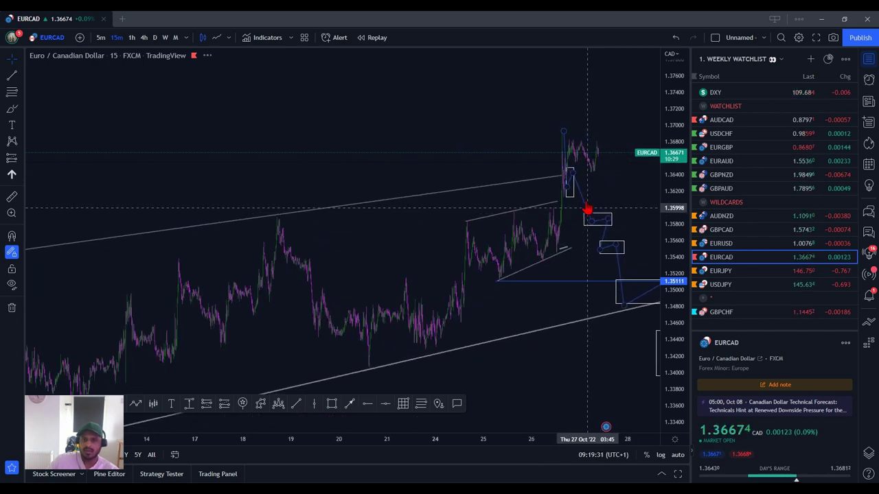
pyautogui.scroll(5, 548, 213)
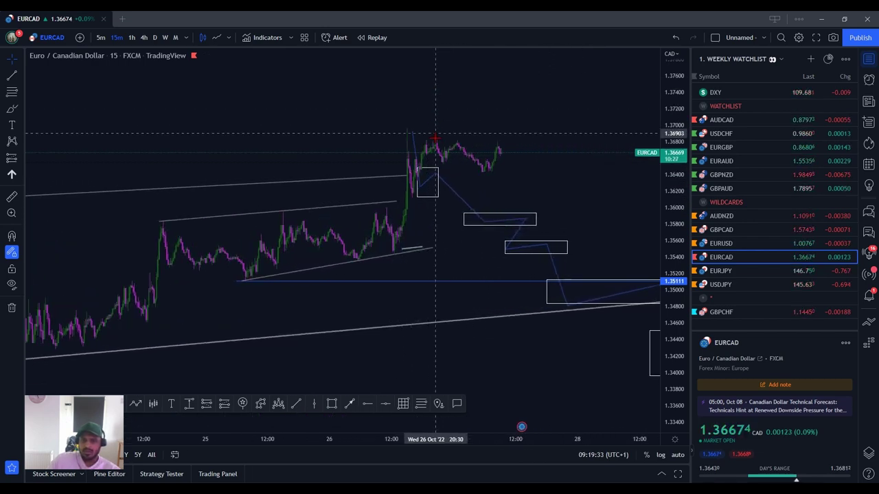
# Step: Delete the first rectangle on the 15-minute EURCAD projection and raise the path's first pullback point to about 1.3646
pyautogui.click(388, 198)
pyautogui.press('Delete')
pyautogui.moveTo(386, 174)
pyautogui.mouseDown()
pyautogui.moveTo(463, 142)
pyautogui.moveTo(398, 180)
pyautogui.moveTo(379, 174)
pyautogui.moveTo(391, 170)
pyautogui.mouseUp()
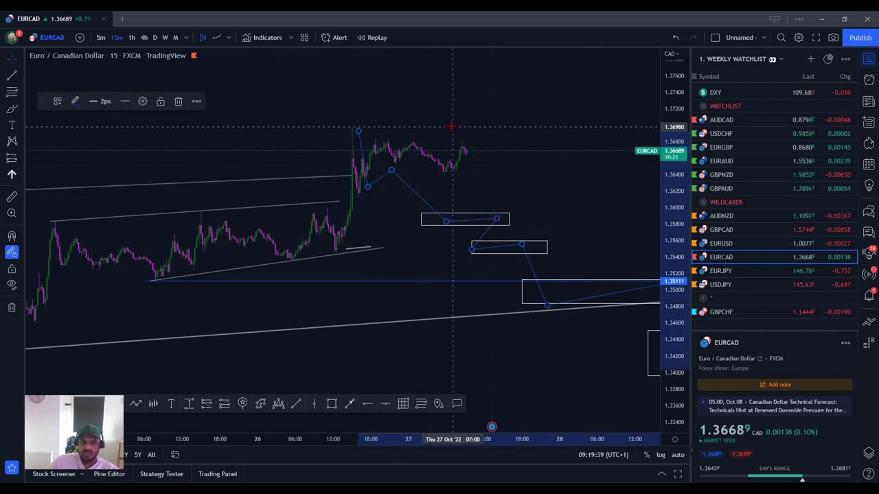
# Step: Extend the lower trend line of EURCAD's small inner channel forward to about 1.3573
pyautogui.scroll(-3, 451, 126)
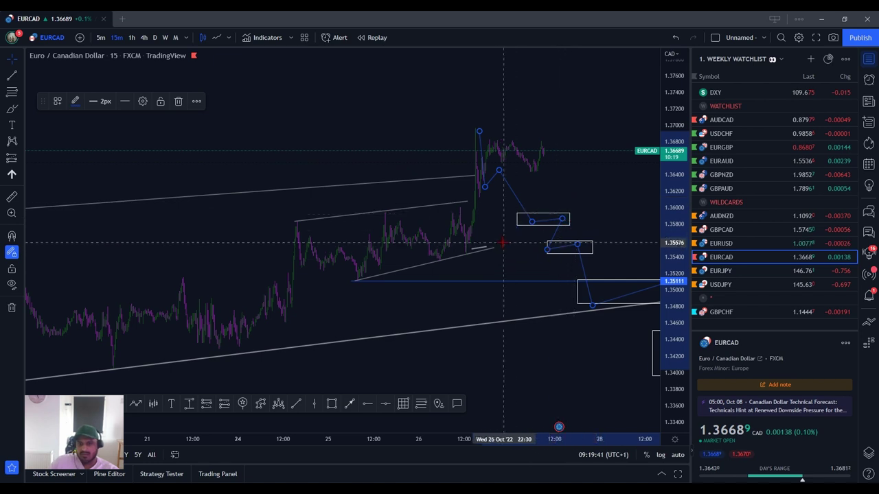
pyautogui.moveTo(493, 248); pyautogui.dragTo(429, 210)
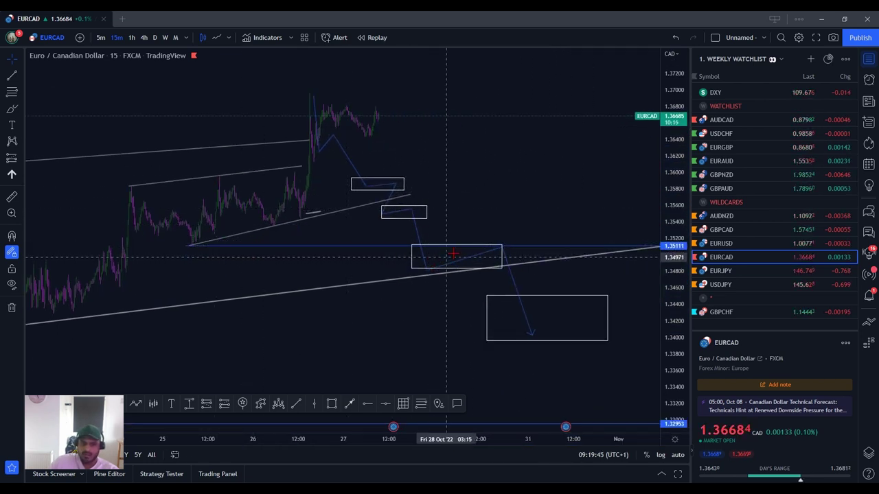
pyautogui.scroll(-6, 477, 280)
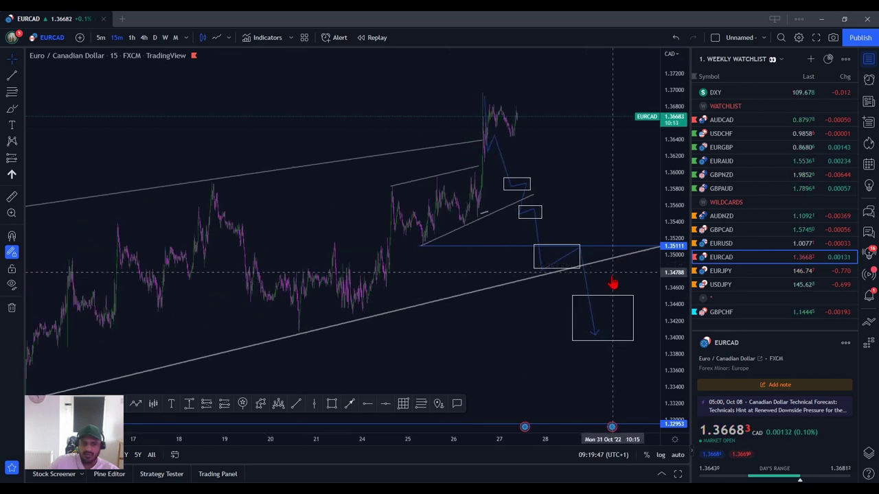
pyautogui.moveTo(641, 360)
pyautogui.mouseDown()
pyautogui.moveTo(517, 151)
pyautogui.moveTo(524, 148)
pyautogui.mouseUp()
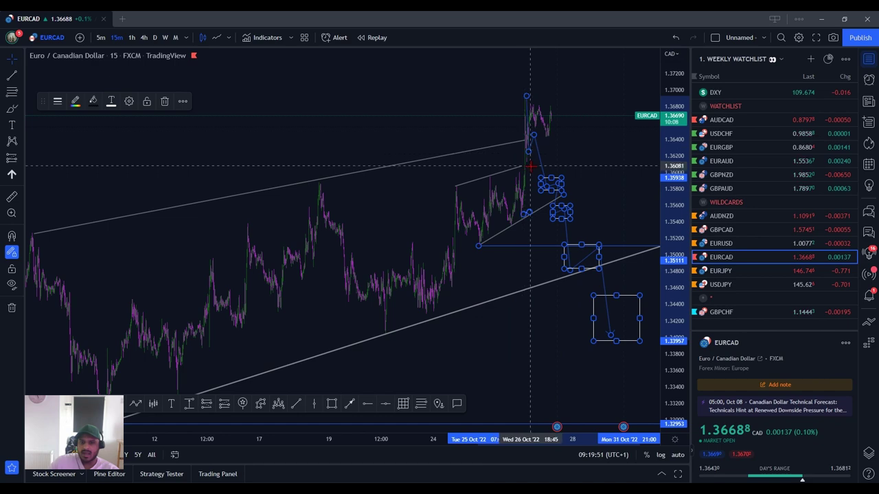
pyautogui.click(528, 217)
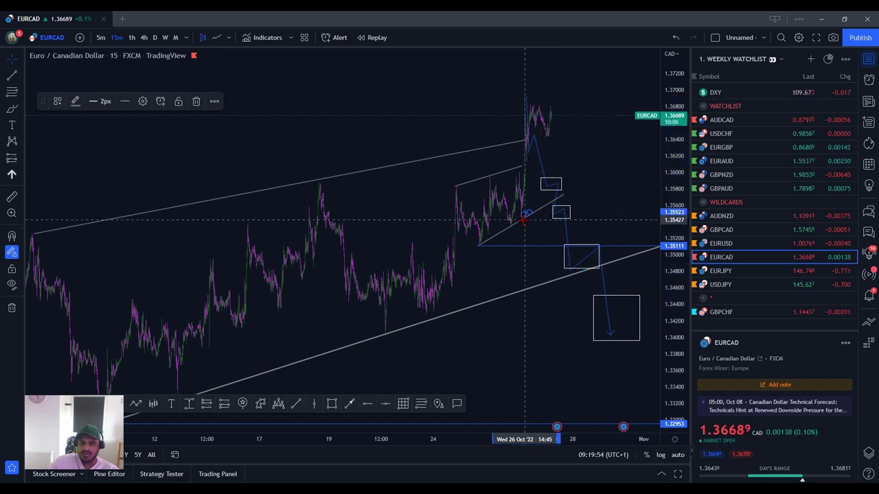
pyautogui.click(557, 195)
pyautogui.moveTo(661, 392); pyautogui.dragTo(594, 402)
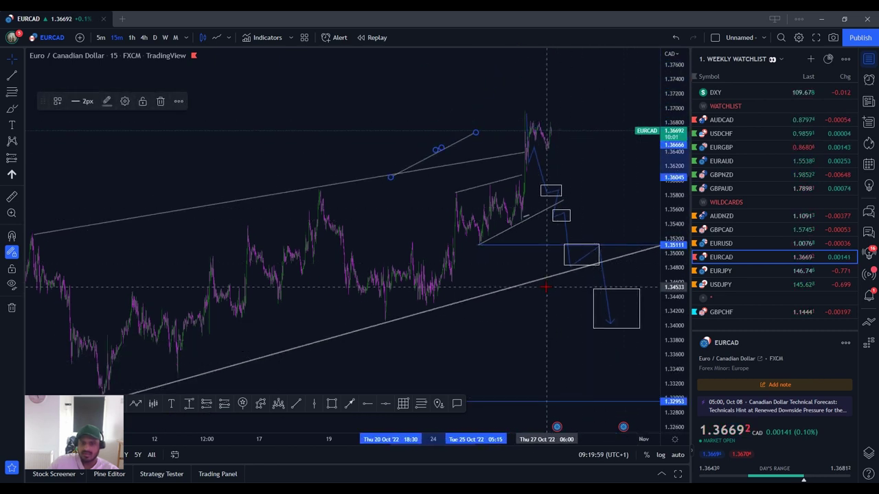
pyautogui.moveTo(650, 354); pyautogui.dragTo(536, 154)
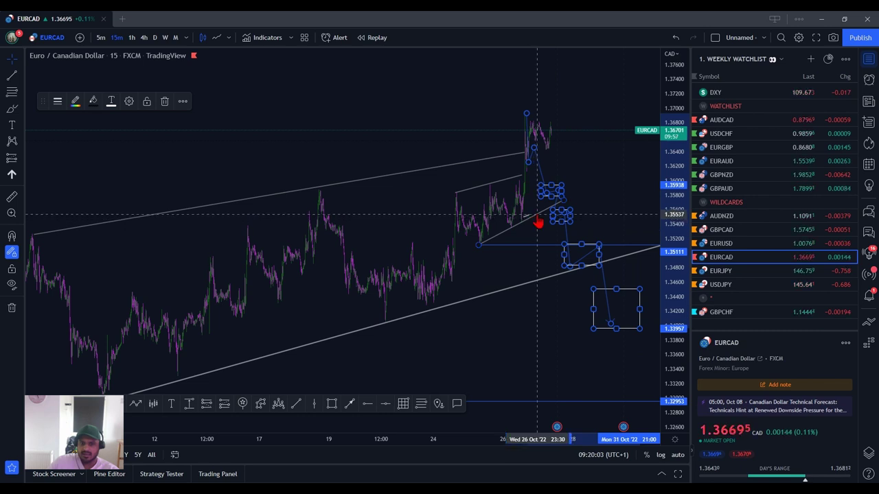
pyautogui.moveTo(565, 236); pyautogui.dragTo(569, 234)
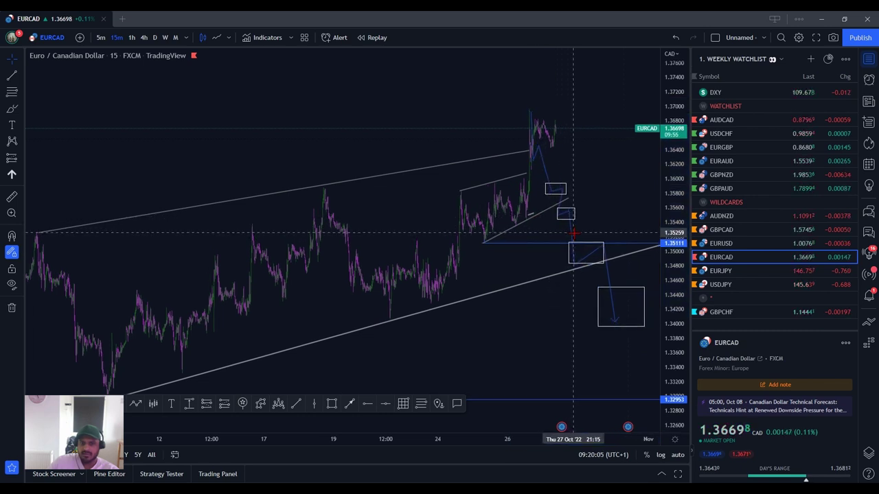
# Step: Delete the projected path, its rectangles and the small inner channel lines from the 15-minute EURCAD chart
pyautogui.moveTo(652, 356); pyautogui.dragTo(457, 339)
pyautogui.press('Delete')
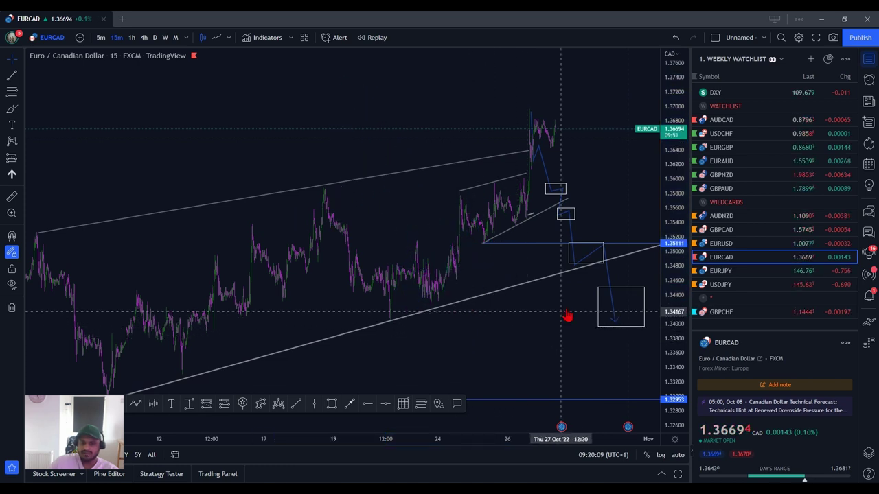
pyautogui.moveTo(647, 350); pyautogui.dragTo(532, 110)
pyautogui.press('Delete')
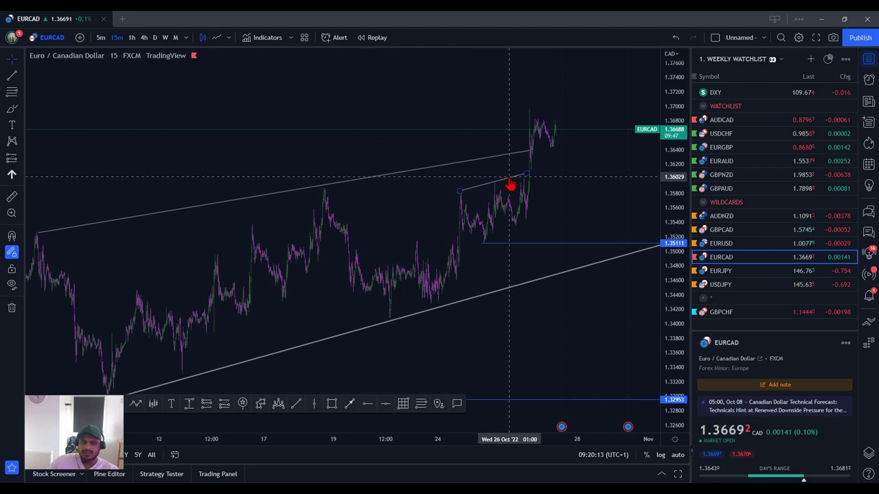
pyautogui.scroll(-3, 594, 144)
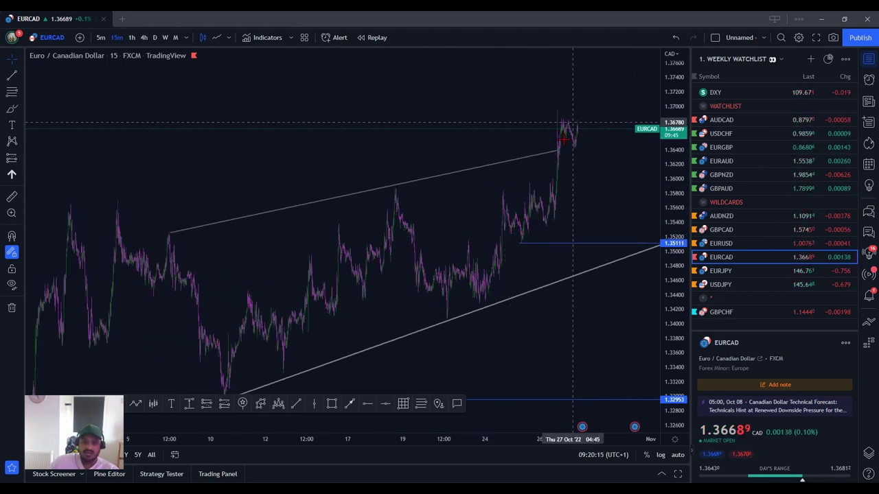
# Step: Open the EURJPY chart and change the watchlist flags of EURCAD to orange and AUDCAD to green
pyautogui.click(748, 272)
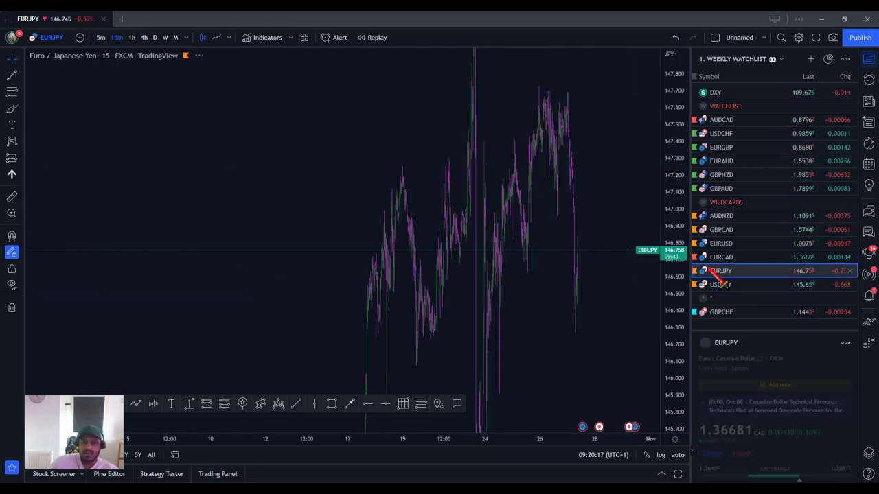
pyautogui.rightClick(731, 257)
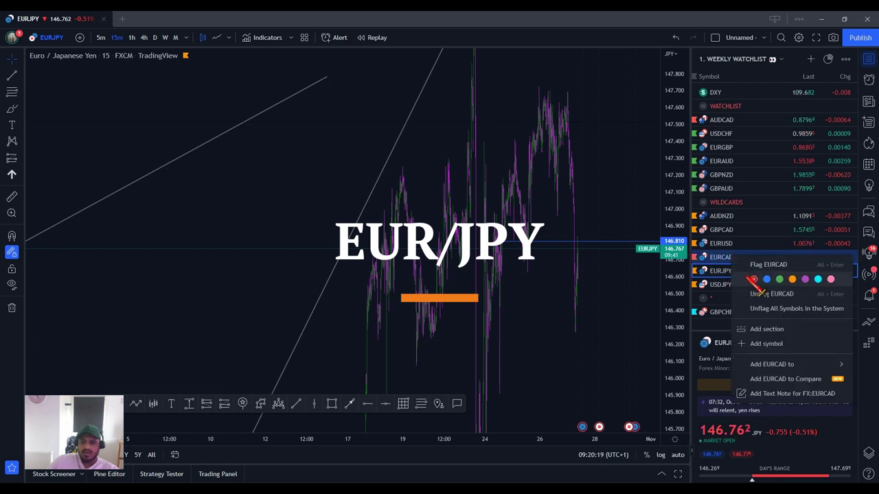
pyautogui.click(792, 280)
pyautogui.rightClick(758, 121)
pyautogui.click(805, 146)
# Step: Lower the horizontal ray nearest the current price on the 15-minute EURJPY chart to 145.896, starting around 24 October
pyautogui.scroll(4, 543, 248)
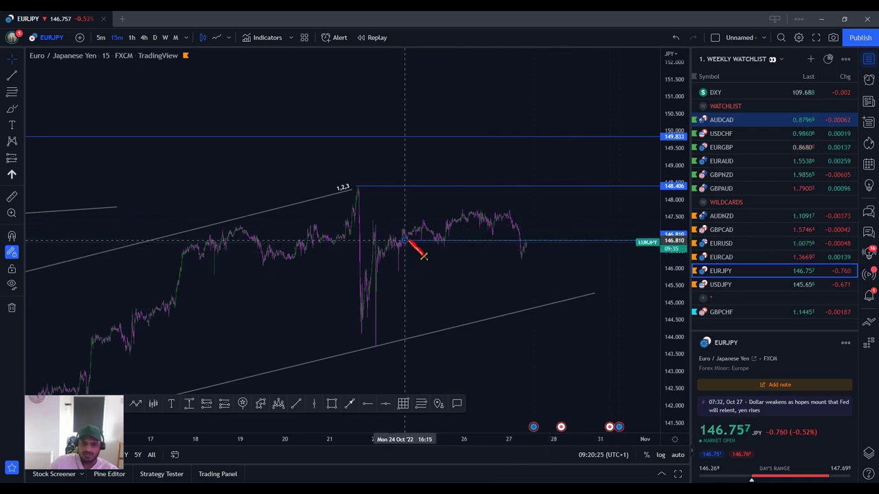
pyautogui.click(377, 271)
pyautogui.click(485, 319)
pyautogui.scroll(2, 570, 398)
pyautogui.moveTo(674, 364); pyautogui.dragTo(673, 268)
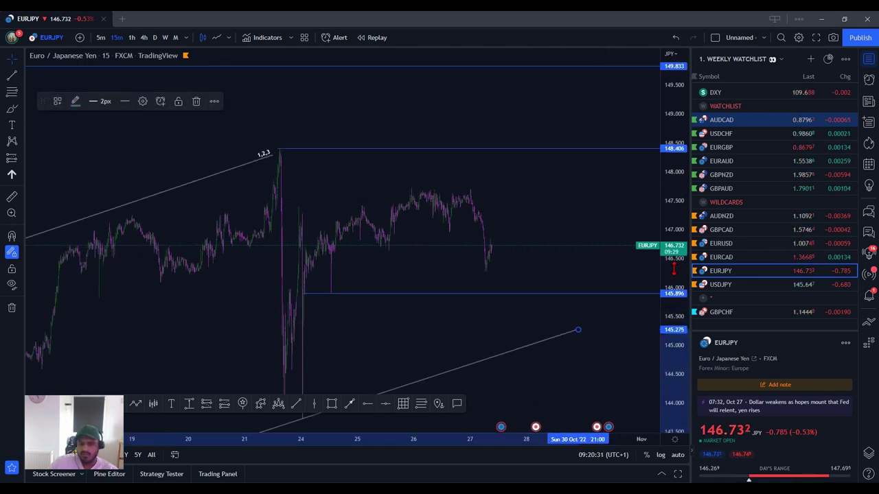
pyautogui.scroll(5, 300, 310)
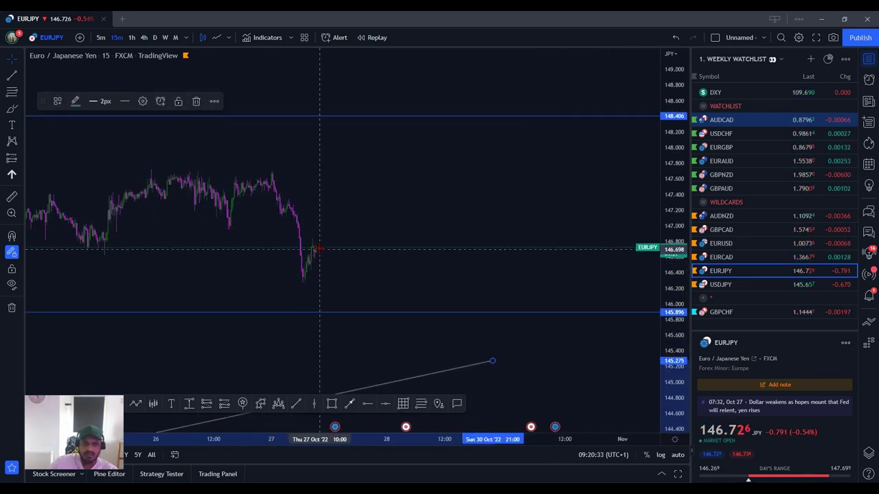
# Step: Brush a EURJPY projection swinging between about 146.3 and 146.8 before dropping to about 145.6, and delete the stray extra stroke
pyautogui.click(11, 109)
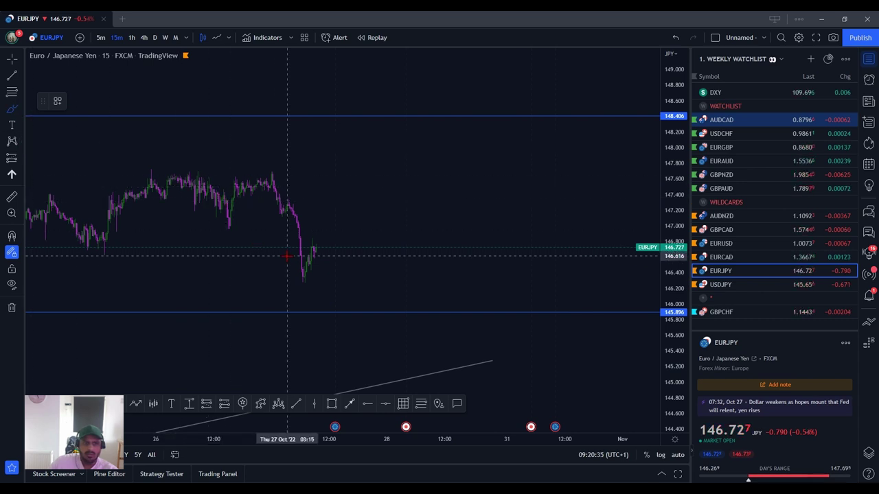
pyautogui.moveTo(314, 247); pyautogui.dragTo(322, 276)
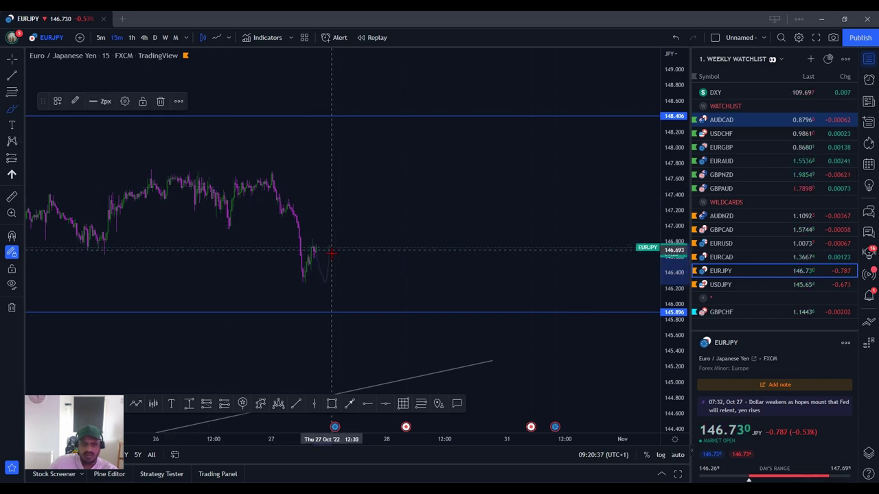
pyautogui.moveTo(344, 241)
pyautogui.mouseDown()
pyautogui.moveTo(362, 334)
pyautogui.moveTo(351, 340)
pyautogui.moveTo(391, 360)
pyautogui.moveTo(439, 352)
pyautogui.moveTo(492, 314)
pyautogui.moveTo(508, 333)
pyautogui.moveTo(496, 344)
pyautogui.mouseUp()
pyautogui.click(486, 346)
pyautogui.press('Delete')
pyautogui.scroll(-1, 444, 320)
pyautogui.click(353, 272)
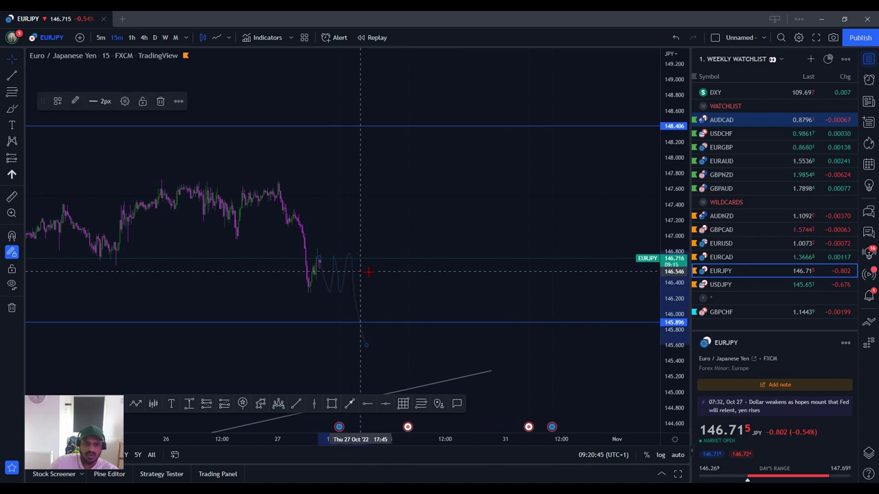
# Step: Switch EURJPY to the 4-hour timeframe and examine the inner rising channel within the larger rising structure
pyautogui.scroll(-5, 410, 299)
pyautogui.moveTo(665, 153); pyautogui.dragTo(665, 357)
pyautogui.scroll(-4, 279, 226)
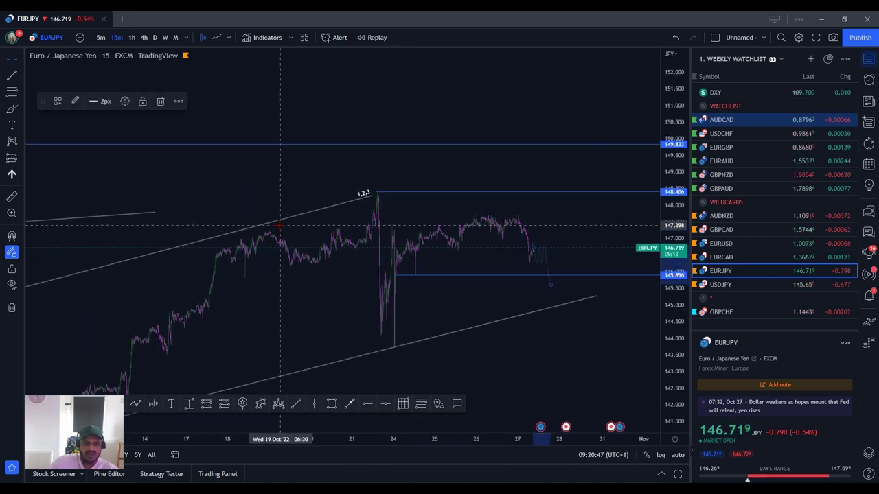
pyautogui.click(144, 37)
pyautogui.moveTo(495, 400); pyautogui.dragTo(660, 258)
pyautogui.moveTo(671, 226); pyautogui.dragTo(671, 392)
pyautogui.scroll(4, 565, 349)
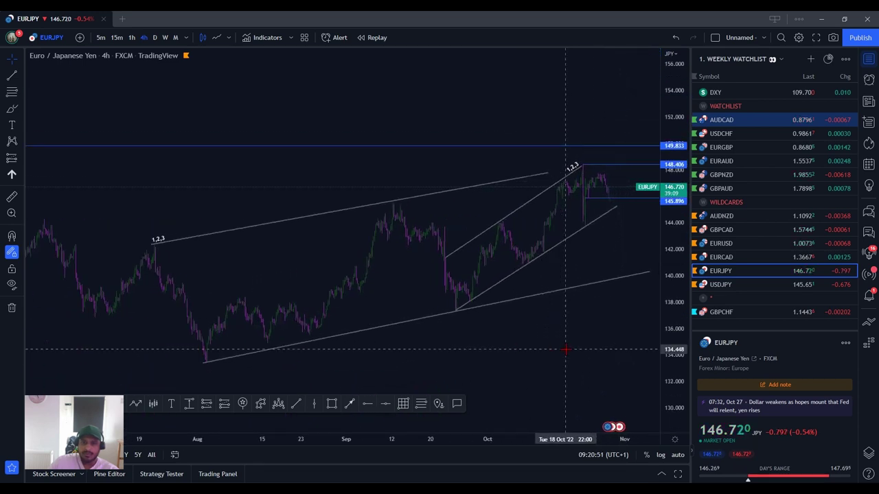
pyautogui.scroll(1, 563, 289)
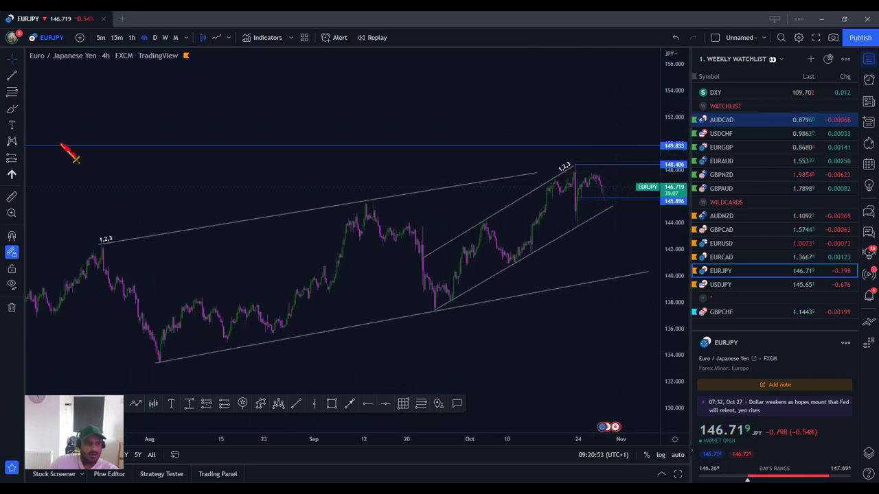
pyautogui.scroll(1, 541, 223)
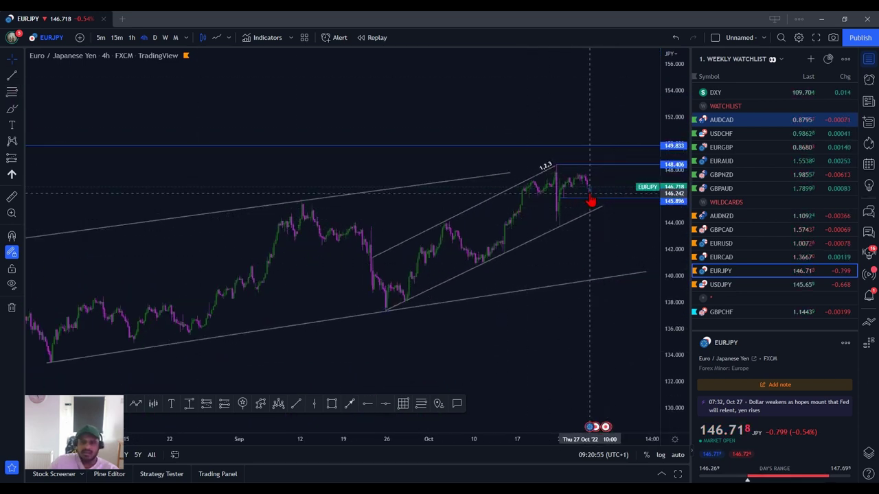
# Step: Reposition the lower EURJPY horizontal ray so it starts at 23 Oct 22:00 at a price of 145.896
pyautogui.click(592, 201)
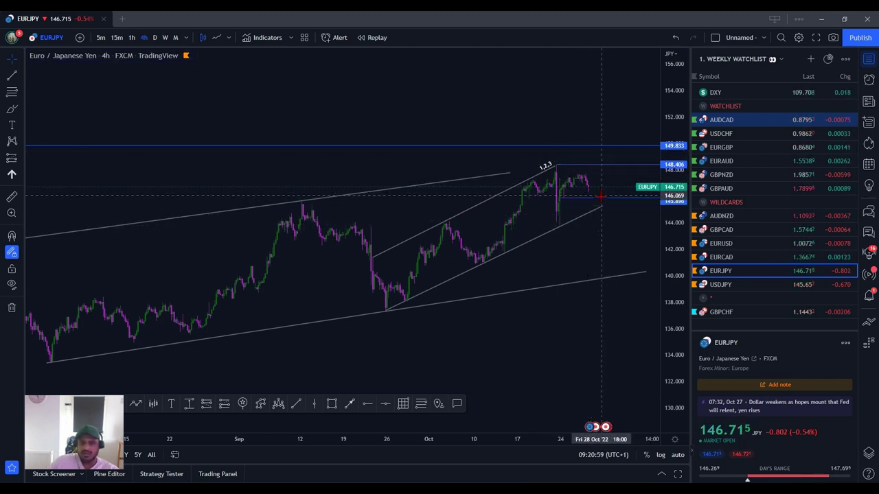
pyautogui.moveTo(602, 199); pyautogui.dragTo(602, 215)
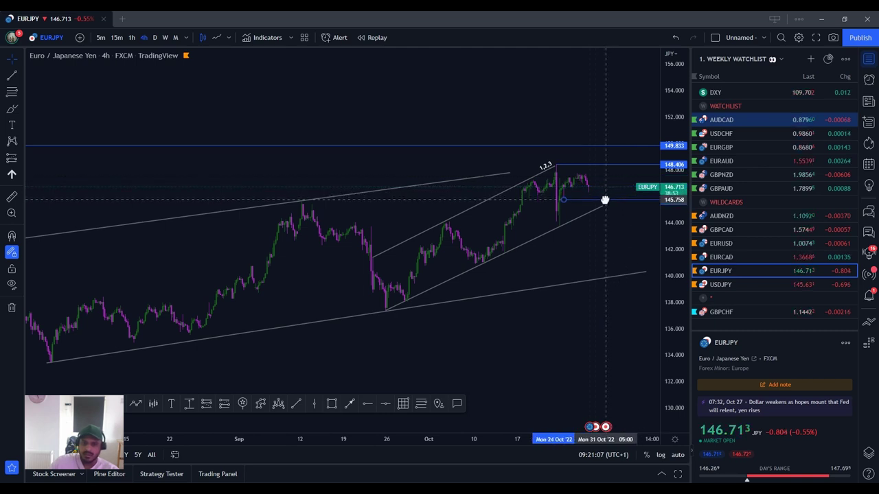
pyautogui.moveTo(601, 201); pyautogui.dragTo(611, 231)
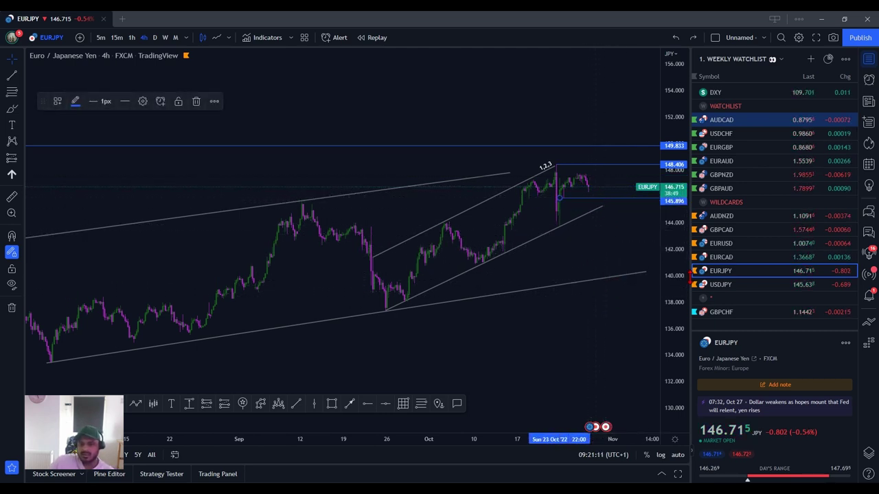
# Step: Open USDJPY on the 4-hour timeframe and examine the rising channel and the projected downward path with its two rectangles
pyautogui.click(748, 285)
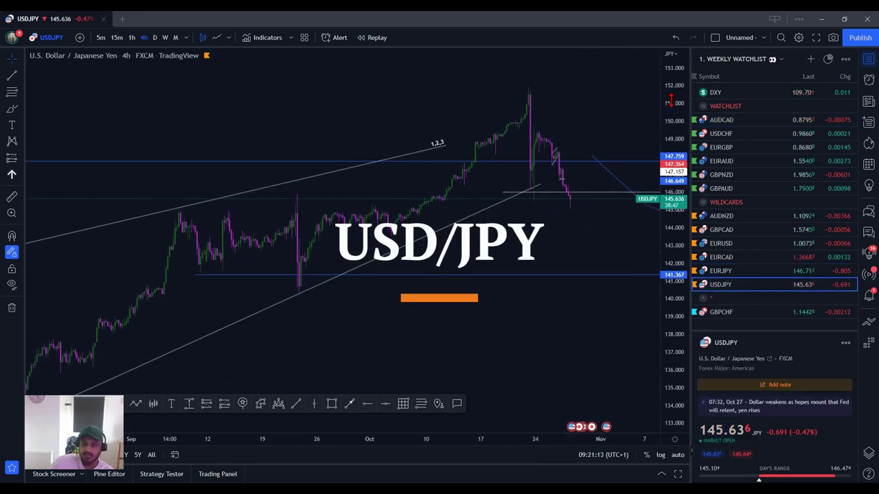
pyautogui.moveTo(670, 100); pyautogui.dragTo(671, 231)
pyautogui.scroll(-5, 559, 245)
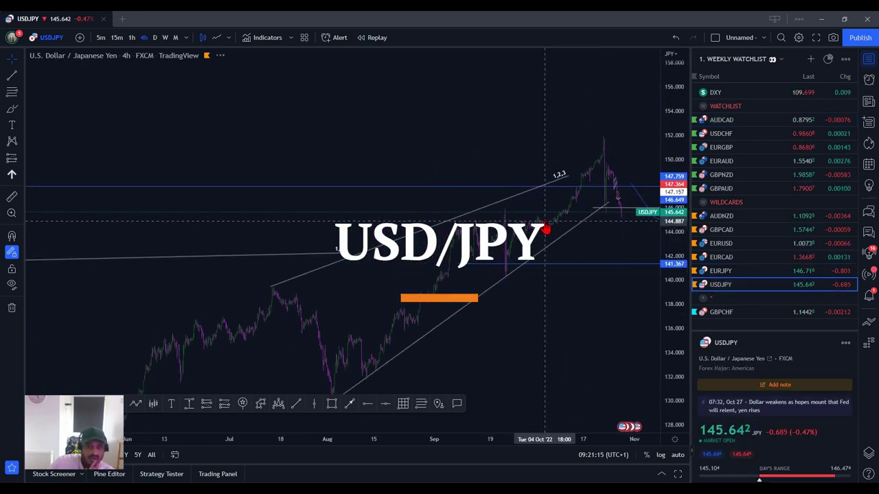
pyautogui.scroll(5, 519, 199)
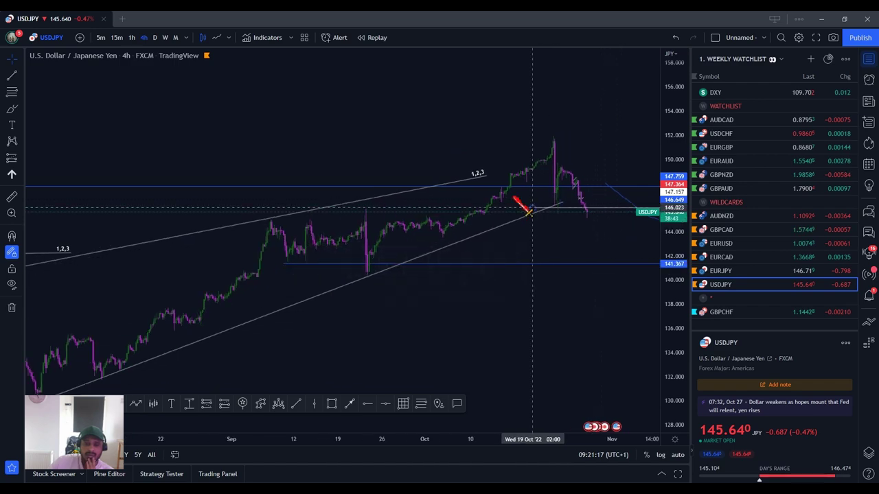
pyautogui.moveTo(567, 238); pyautogui.dragTo(371, 246)
pyautogui.scroll(-6, 467, 243)
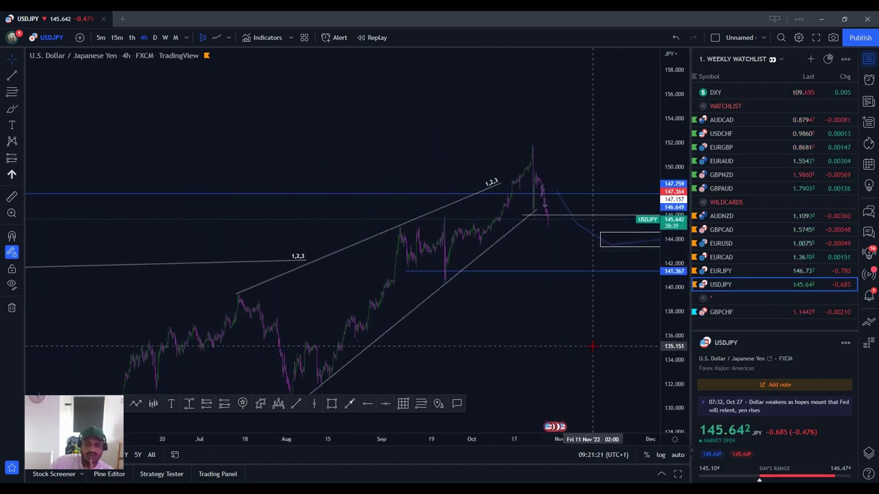
pyautogui.moveTo(592, 346); pyautogui.dragTo(453, 351)
pyautogui.scroll(-8, 442, 360)
pyautogui.moveTo(508, 352); pyautogui.dragTo(377, 237)
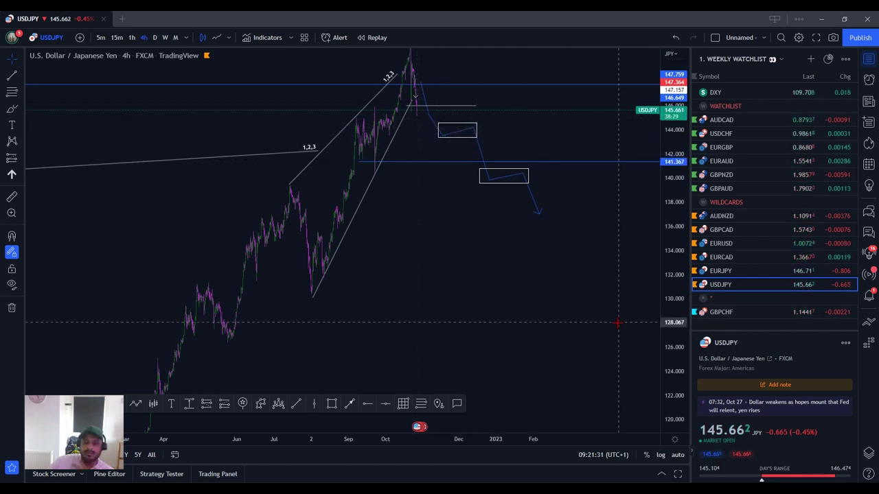
# Step: Open GBPCHF and examine the small consolidation range and the 1.14327 level on the 4-hour and 1-hour timeframes
pyautogui.click(742, 315)
pyautogui.scroll(3, 564, 304)
pyautogui.moveTo(332, 325); pyautogui.dragTo(545, 293)
pyautogui.scroll(4, 526, 308)
pyautogui.scroll(3, 501, 317)
pyautogui.moveTo(343, 289); pyautogui.dragTo(502, 355)
pyautogui.scroll(-7, 490, 349)
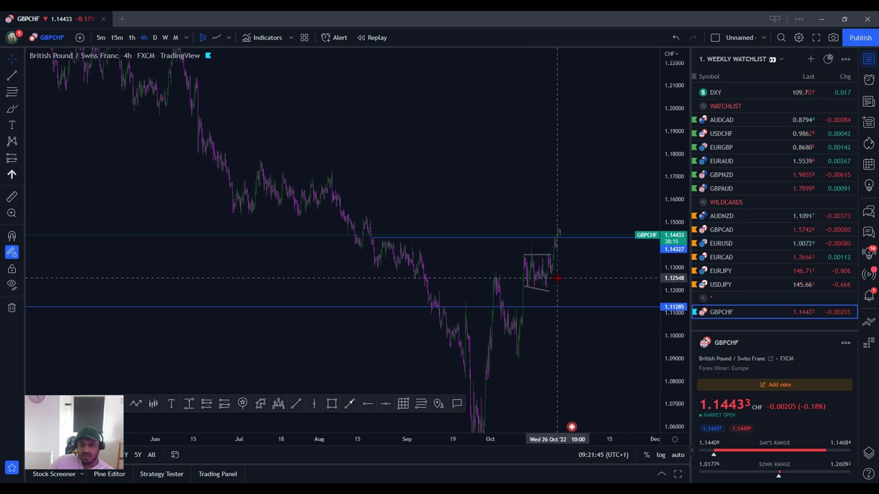
pyautogui.click(132, 37)
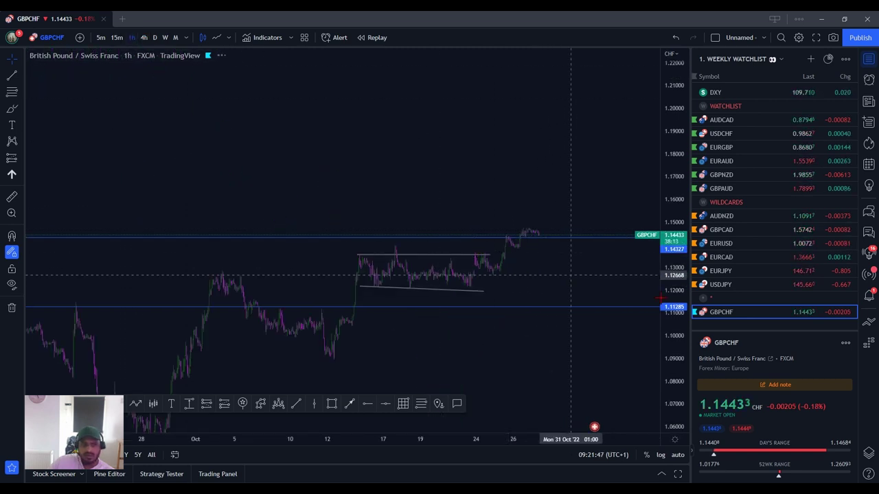
pyautogui.scroll(3, 474, 281)
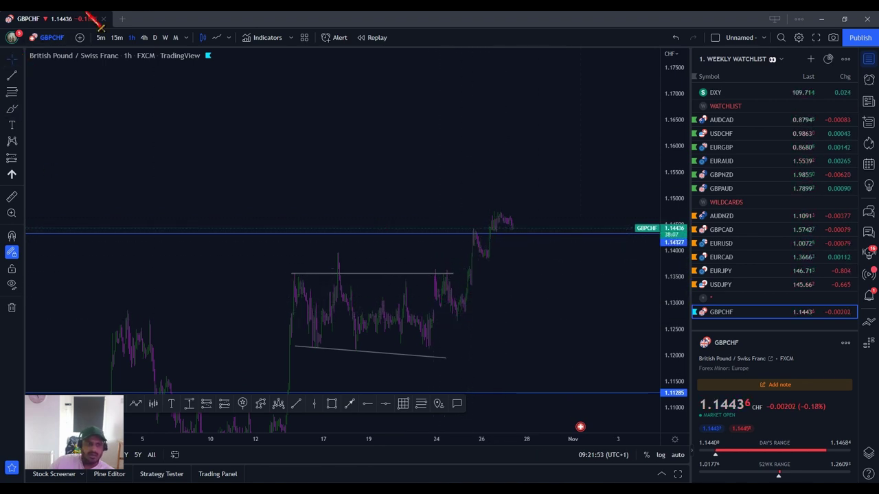
# Step: Return GBPCHF to the 4-hour timeframe and delete the horizontal ray at 1.14327
pyautogui.click(144, 37)
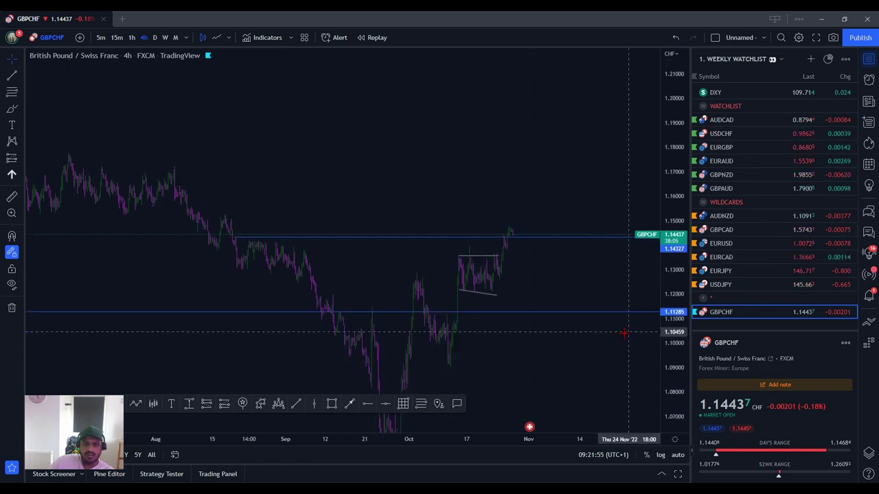
pyautogui.scroll(-2, 344, 218)
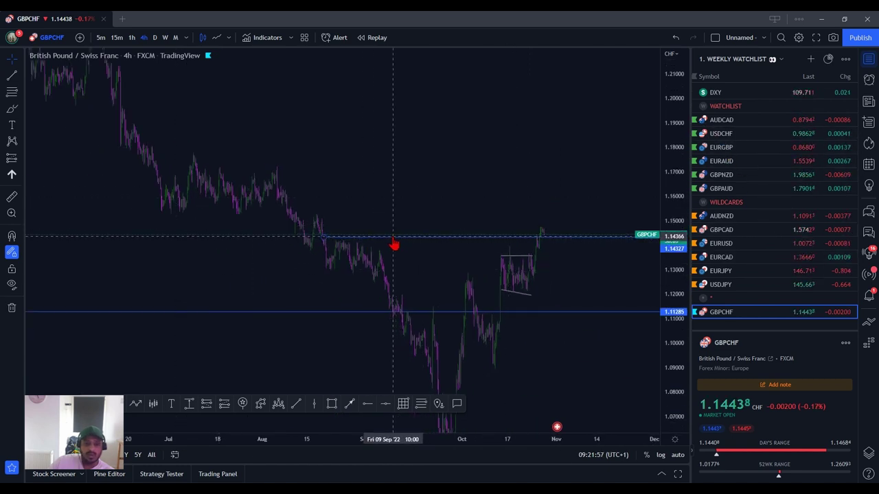
pyautogui.scroll(-1, 584, 234)
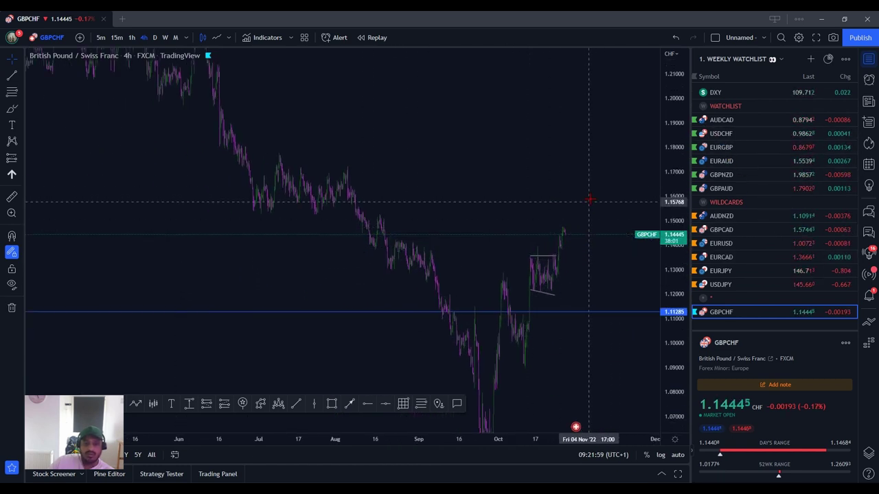
# Step: Switch GBPCHF to the daily timeframe and examine the long decline and the recovery above the 1.11285 level
pyautogui.click(155, 37)
pyautogui.moveTo(672, 116); pyautogui.dragTo(673, 381)
pyautogui.scroll(-4, 329, 288)
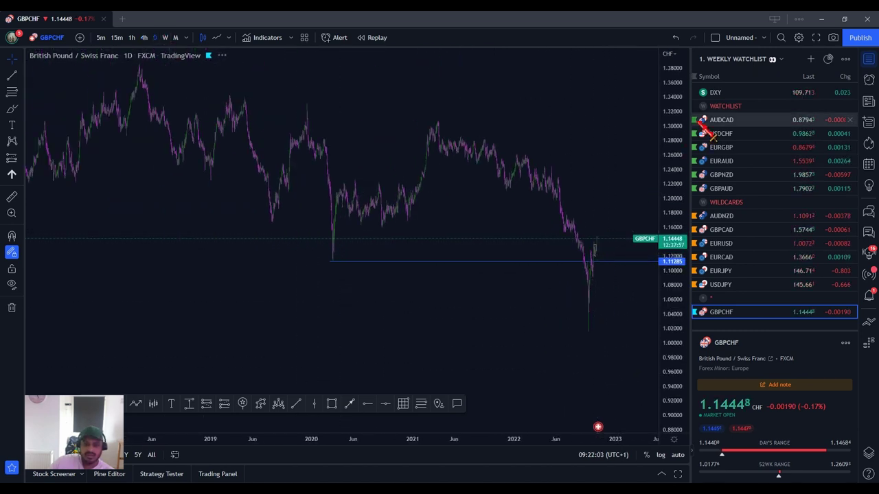
pyautogui.moveTo(676, 127); pyautogui.dragTo(671, 382)
pyautogui.scroll(4, 384, 298)
pyautogui.moveTo(677, 336); pyautogui.dragTo(676, 160)
pyautogui.scroll(5, 540, 302)
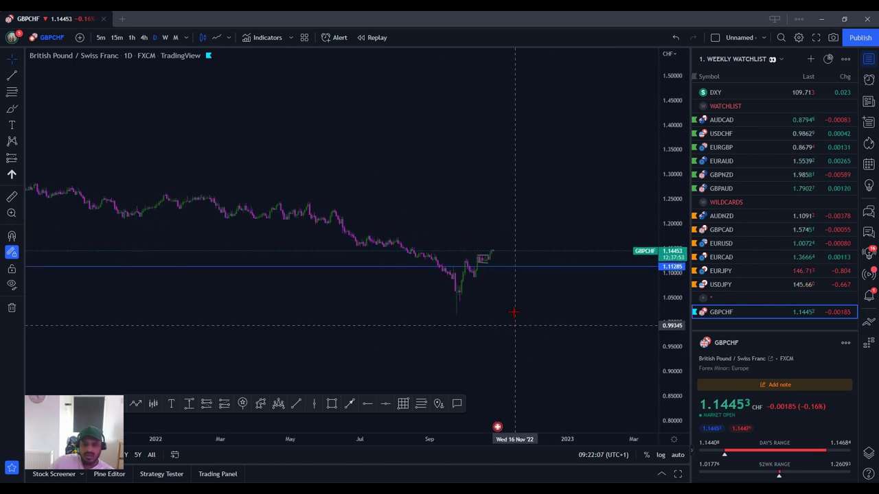
pyautogui.scroll(4, 604, 364)
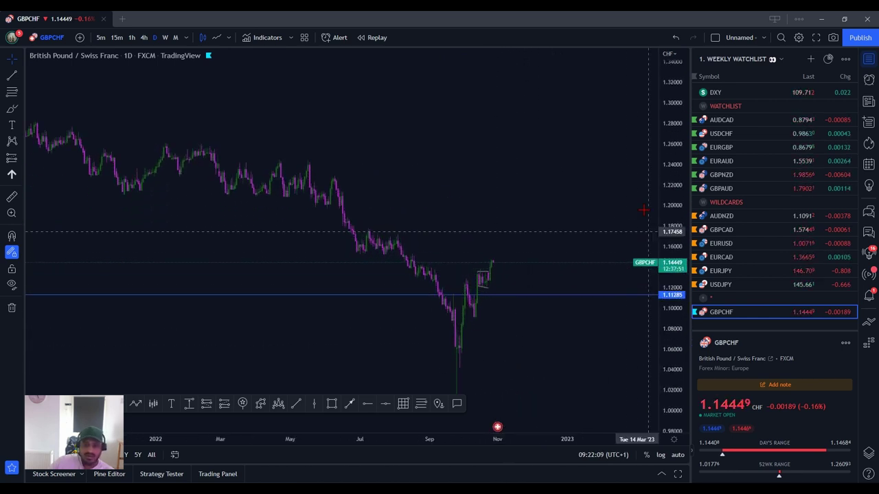
pyautogui.moveTo(477, 278); pyautogui.dragTo(394, 357)
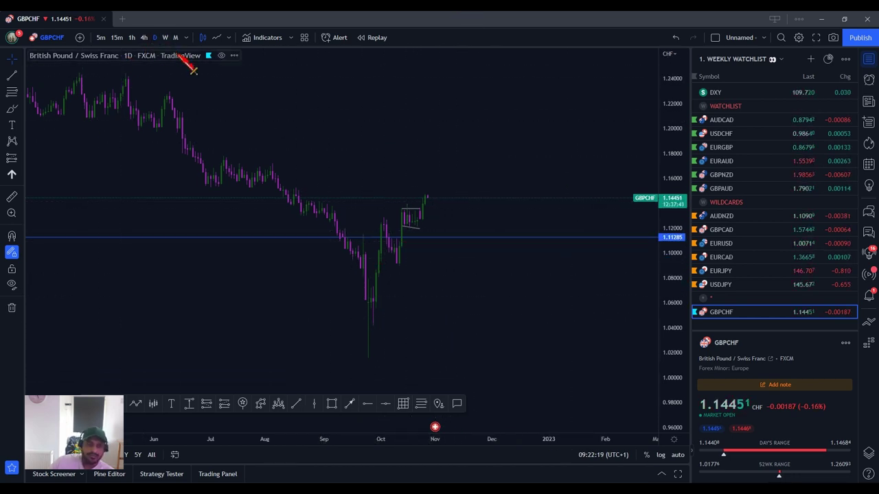
pyautogui.scroll(-1, 238, 303)
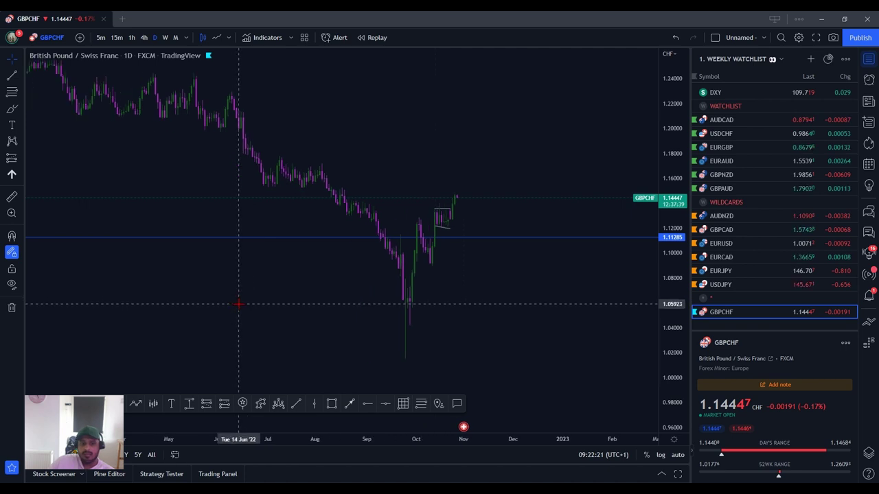
pyautogui.scroll(-1, 238, 303)
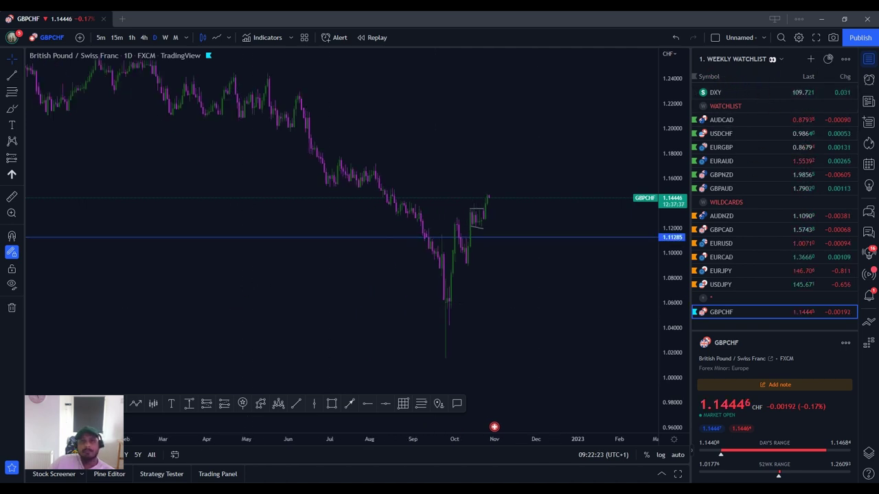